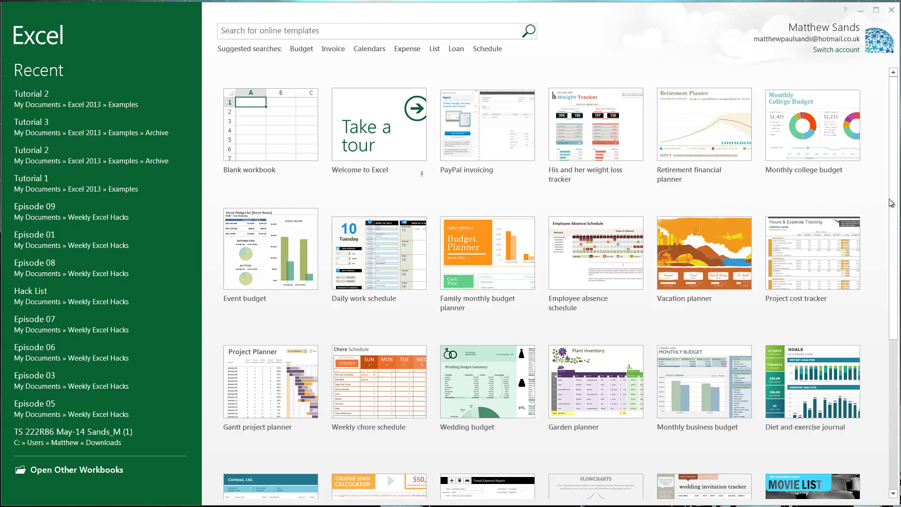
Step: Create a new blank workbook (Book1) and make A1 the active cell
{"action": "key", "text": "Return"}
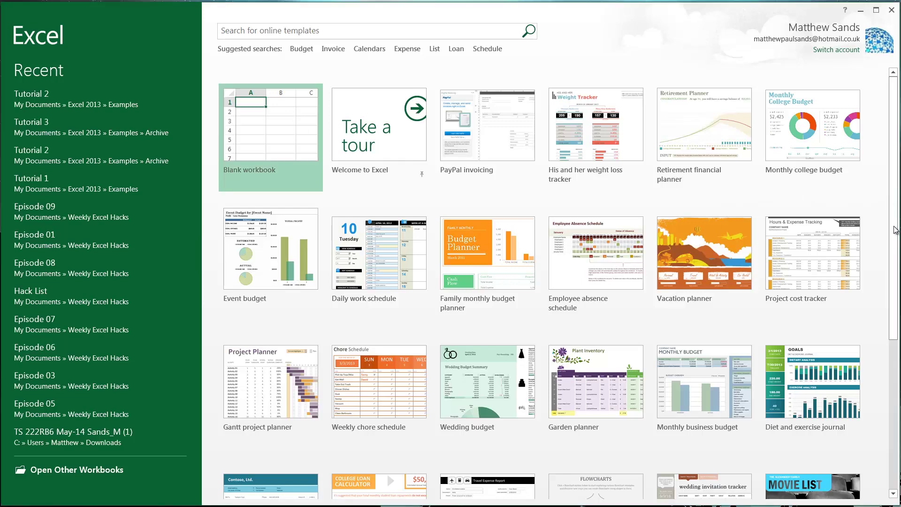
{"action": "scroll", "coordinate": [896, 230], "scroll_direction": "down", "scroll_amount": 3}
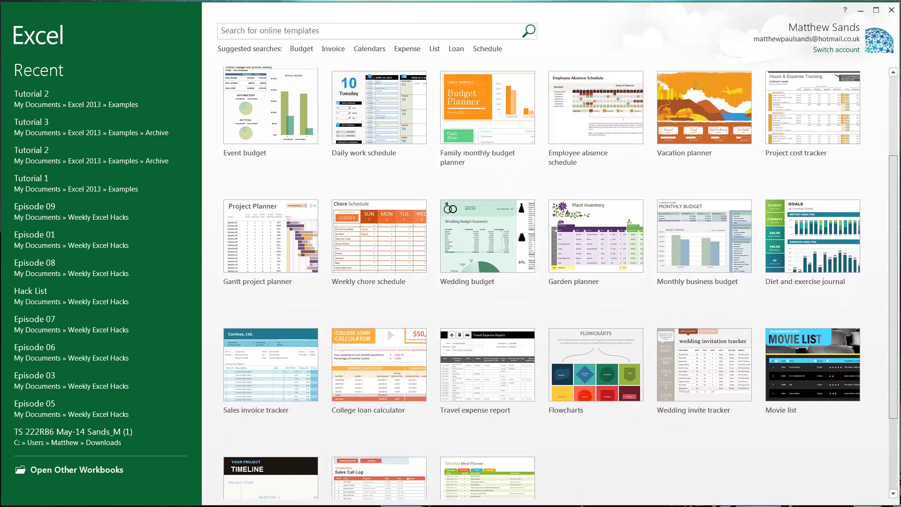
{"action": "scroll", "coordinate": [895, 230], "scroll_direction": "up", "scroll_amount": 3}
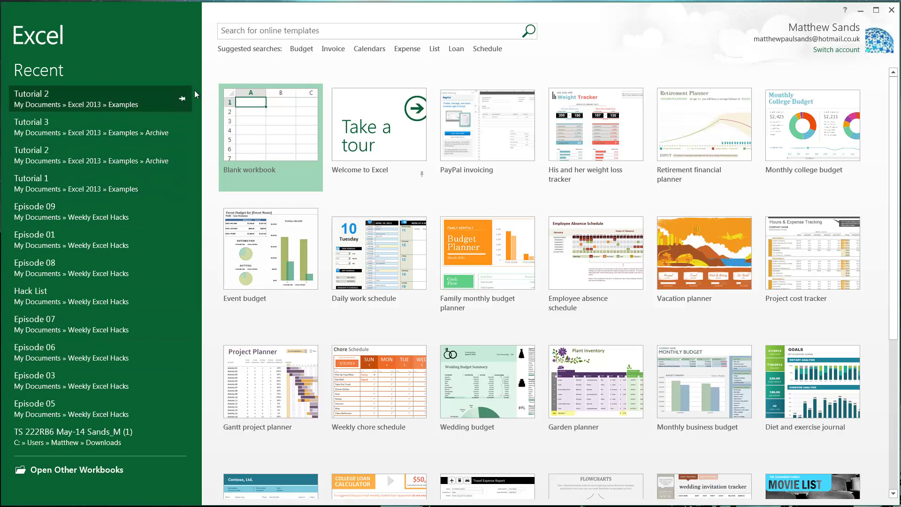
{"action": "left_click", "coordinate": [270, 121]}
{"action": "left_click", "coordinate": [155, 136]}
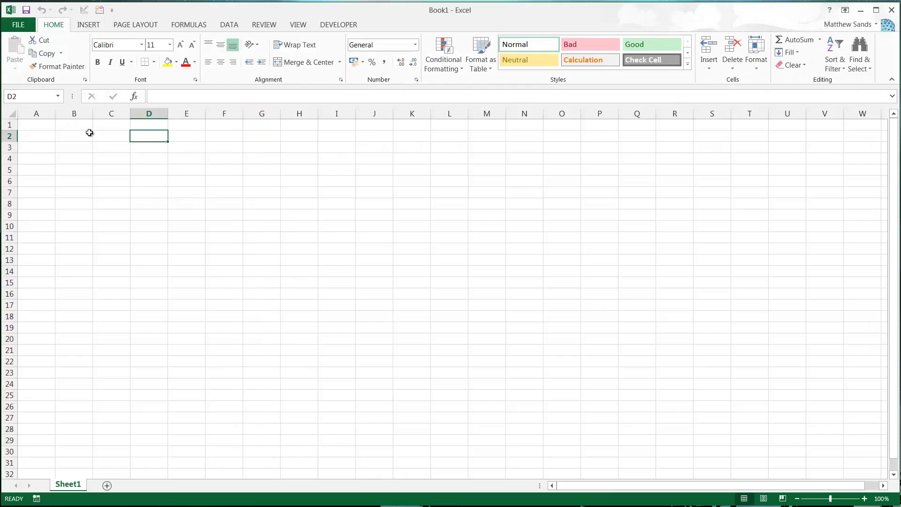
{"action": "left_click", "coordinate": [44, 123]}
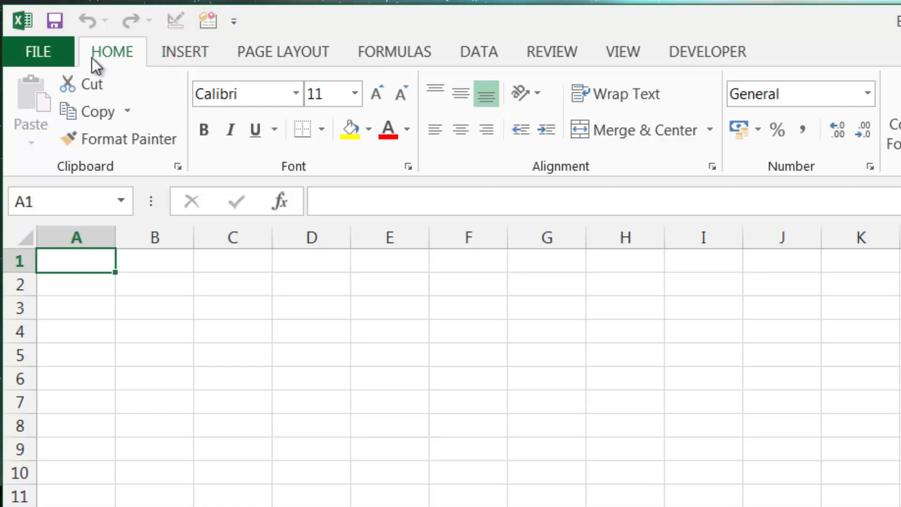
Step: Look at the FILE view, then browse Insert, Formulas, Review, View and Developer tabs back to Home
{"action": "left_click", "coordinate": [66, 55]}
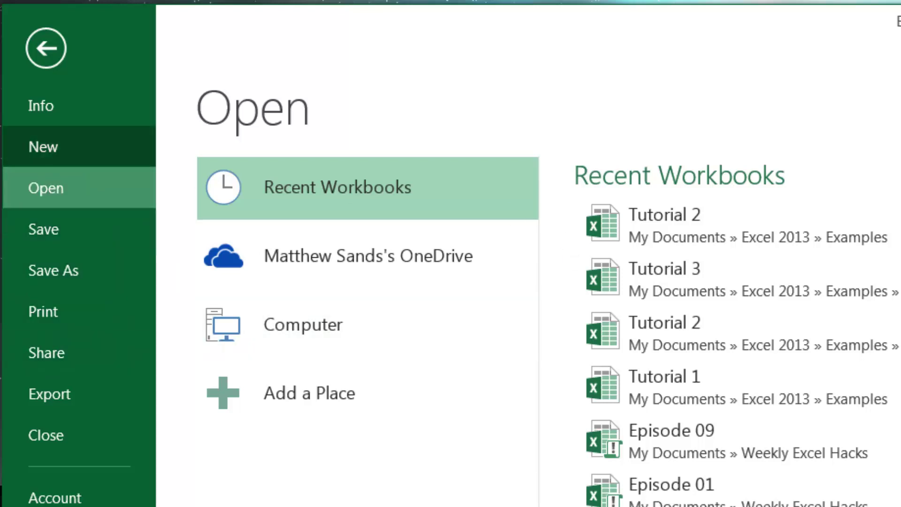
{"action": "left_click", "coordinate": [50, 49]}
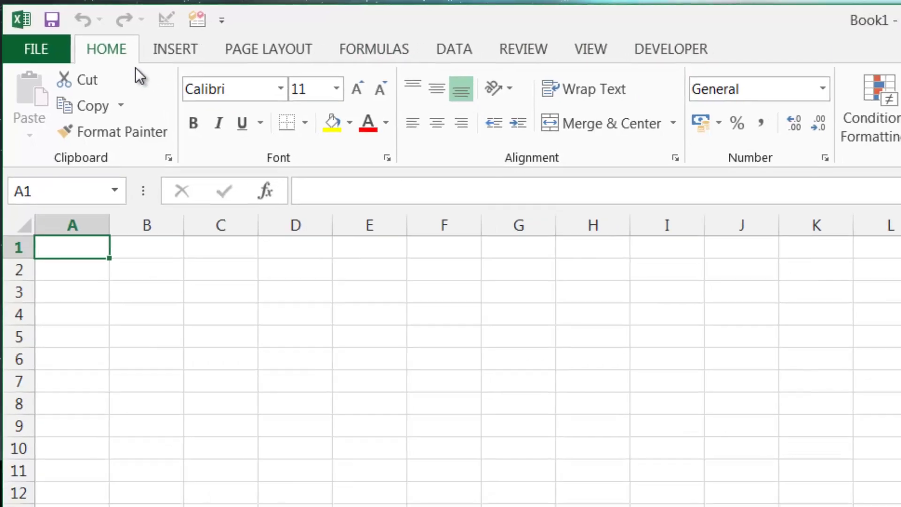
{"action": "left_click", "coordinate": [184, 51]}
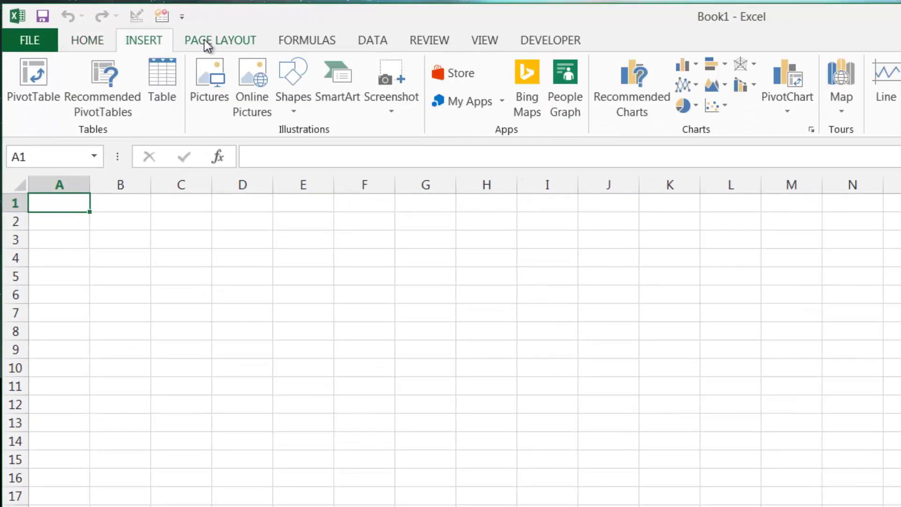
{"action": "left_click", "coordinate": [311, 37]}
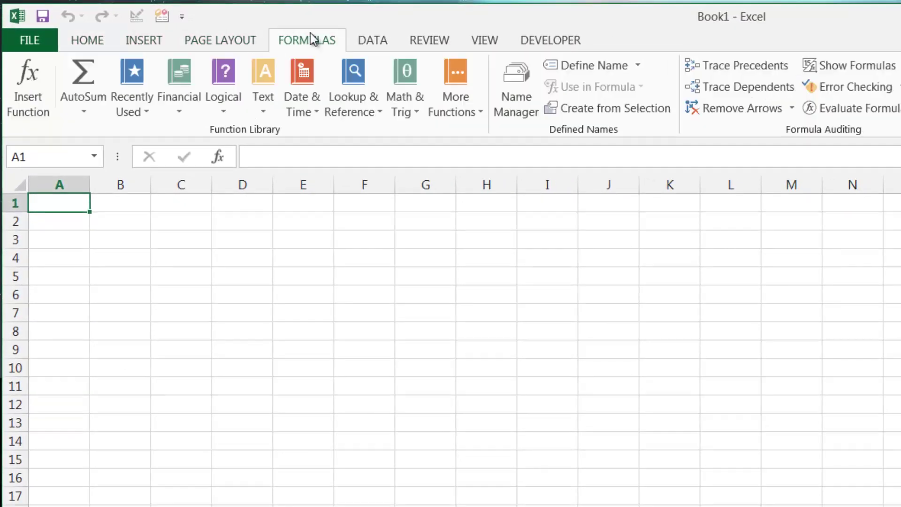
{"action": "left_click", "coordinate": [402, 40]}
{"action": "left_click", "coordinate": [478, 44]}
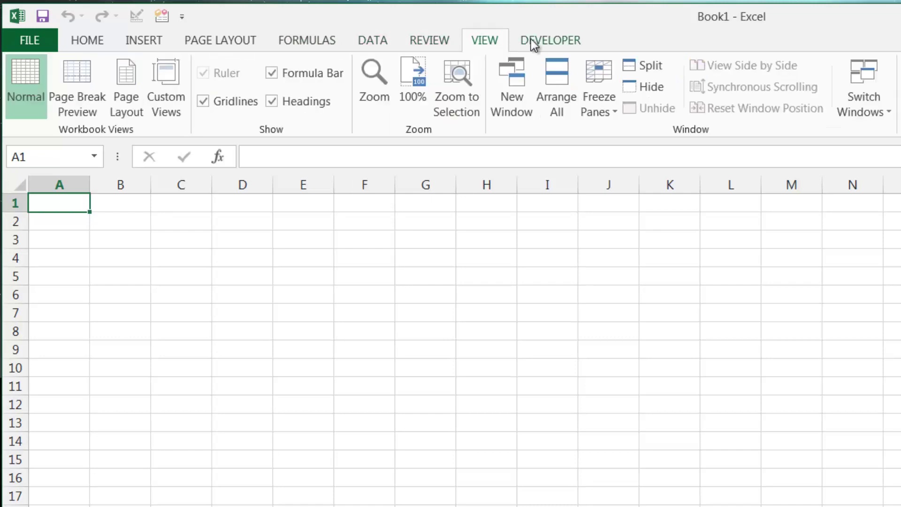
{"action": "left_click", "coordinate": [531, 41]}
{"action": "left_click", "coordinate": [95, 43]}
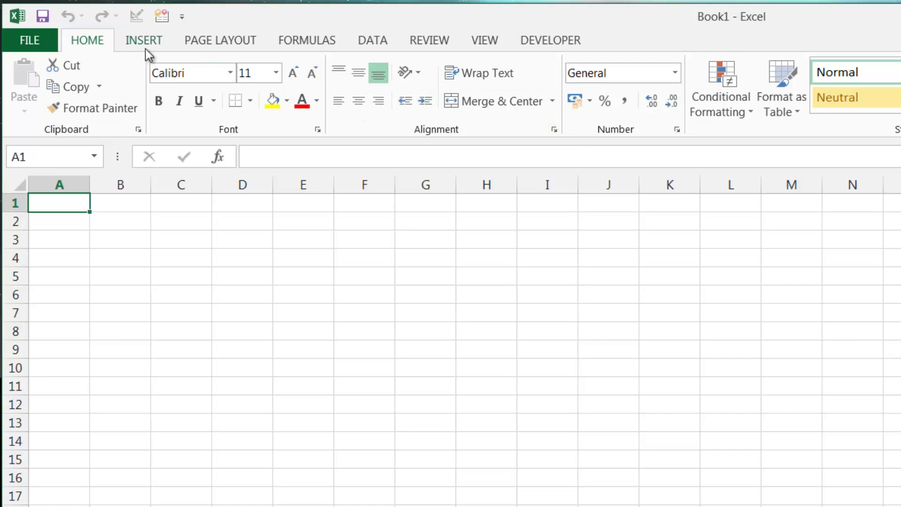
Step: Browse every ribbon tab again from Insert through Developer, ending on Home
{"action": "left_click", "coordinate": [159, 43]}
{"action": "left_click", "coordinate": [221, 41]}
{"action": "left_click", "coordinate": [311, 41]}
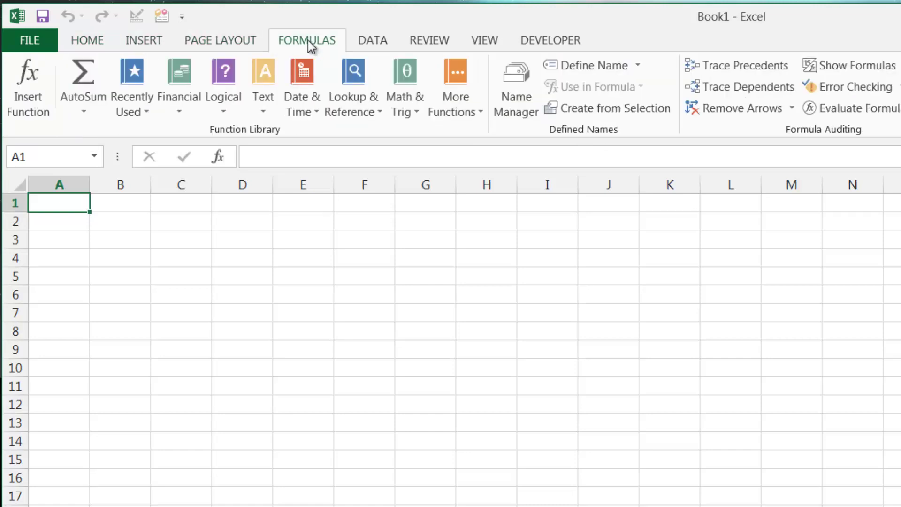
{"action": "left_click", "coordinate": [384, 42]}
{"action": "left_click", "coordinate": [446, 42]}
{"action": "left_click", "coordinate": [521, 42]}
{"action": "left_click", "coordinate": [481, 41]}
{"action": "left_click", "coordinate": [136, 40]}
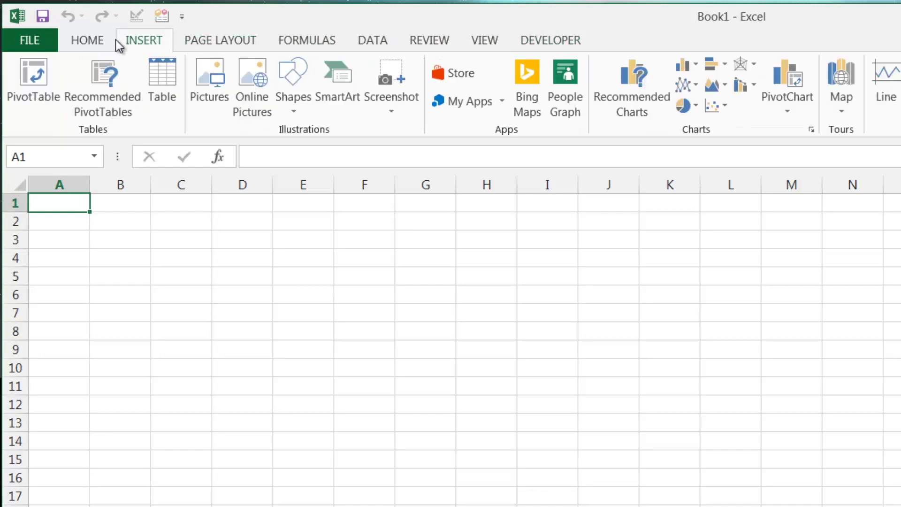
{"action": "left_click", "coordinate": [80, 41]}
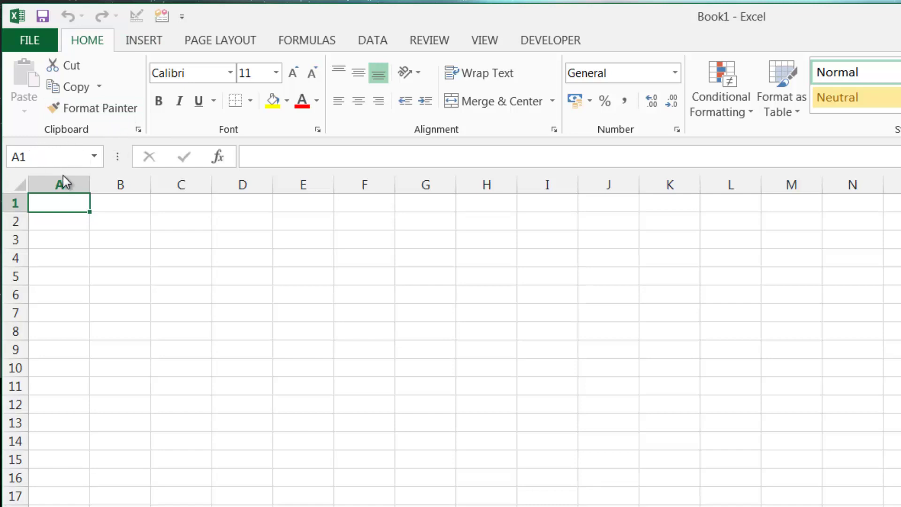
{"action": "left_click", "coordinate": [118, 217]}
{"action": "left_click", "coordinate": [60, 203]}
{"action": "left_click", "coordinate": [68, 218]}
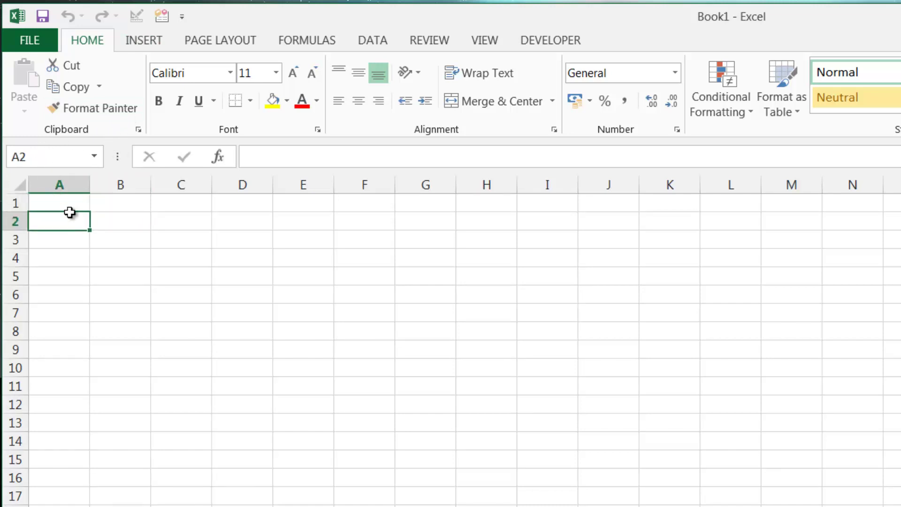
{"action": "left_click", "coordinate": [85, 207]}
{"action": "left_click", "coordinate": [94, 200]}
{"action": "left_click", "coordinate": [83, 203]}
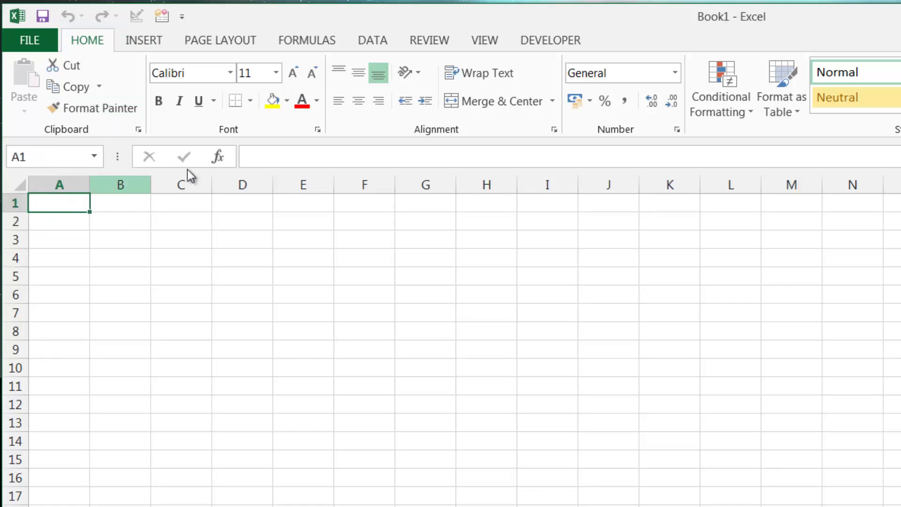
{"action": "left_click", "coordinate": [320, 156]}
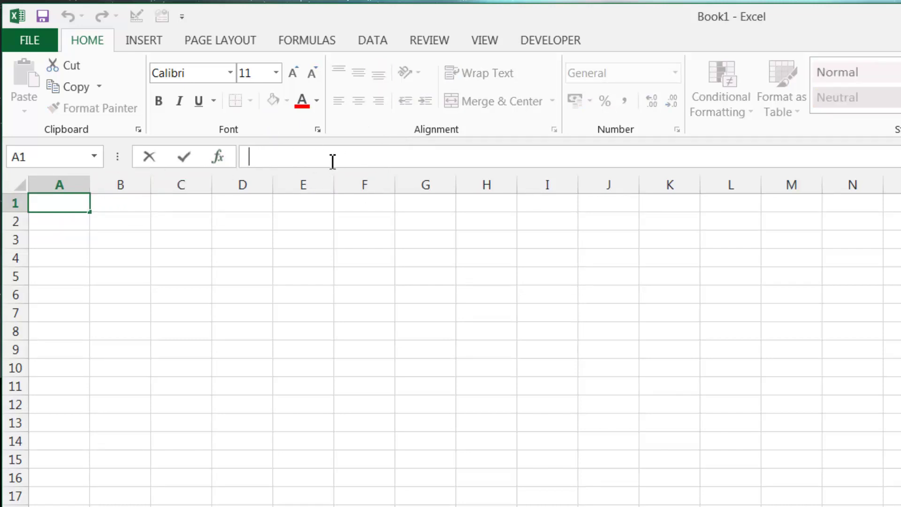
{"action": "left_click", "coordinate": [104, 205]}
{"action": "left_click", "coordinate": [76, 203]}
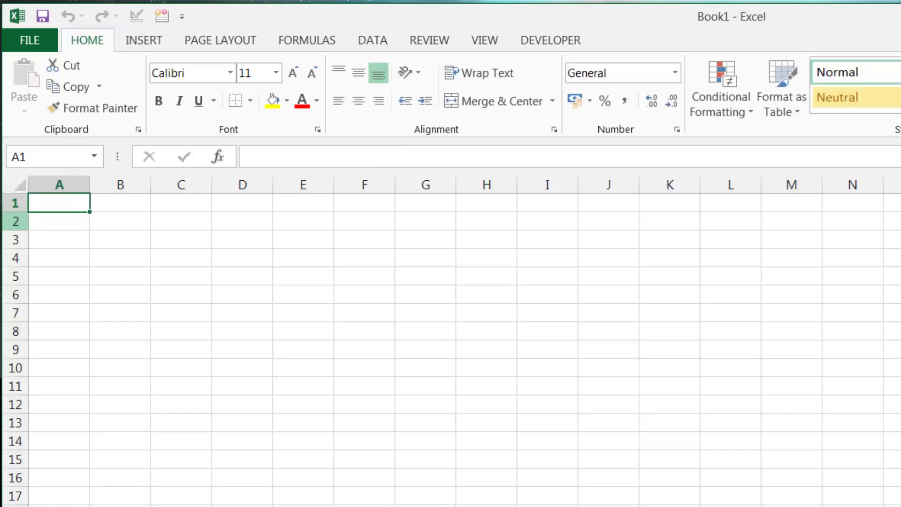
{"action": "left_click", "coordinate": [69, 261]}
{"action": "left_click", "coordinate": [62, 217]}
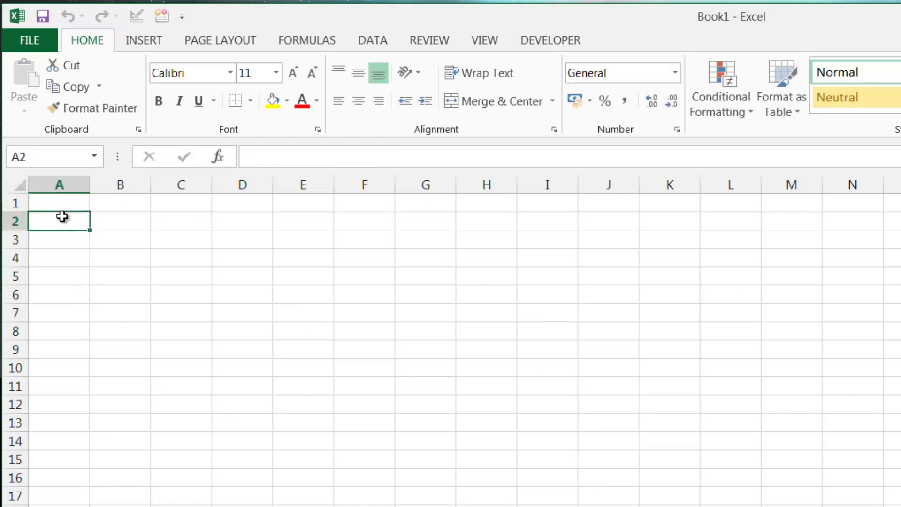
{"action": "left_click", "coordinate": [62, 203]}
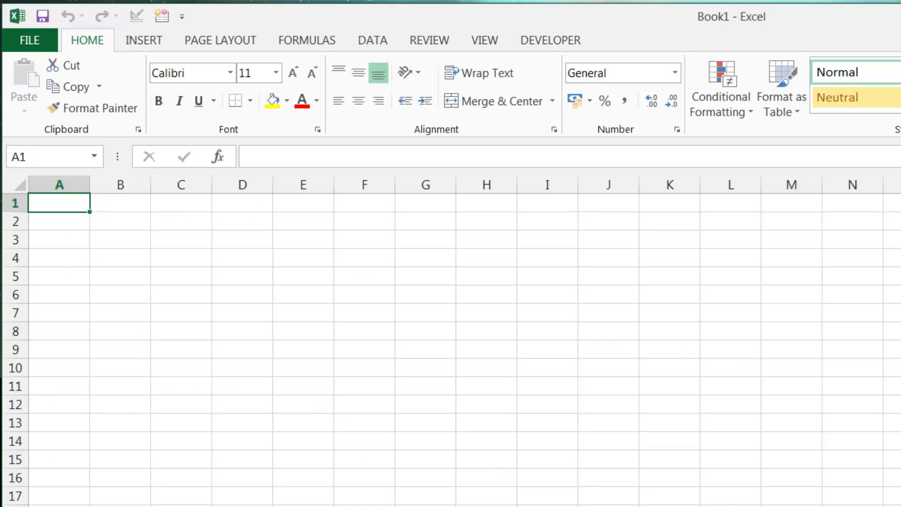
{"action": "left_click", "coordinate": [731, 275]}
{"action": "left_click", "coordinate": [181, 221]}
{"action": "left_click", "coordinate": [94, 203]}
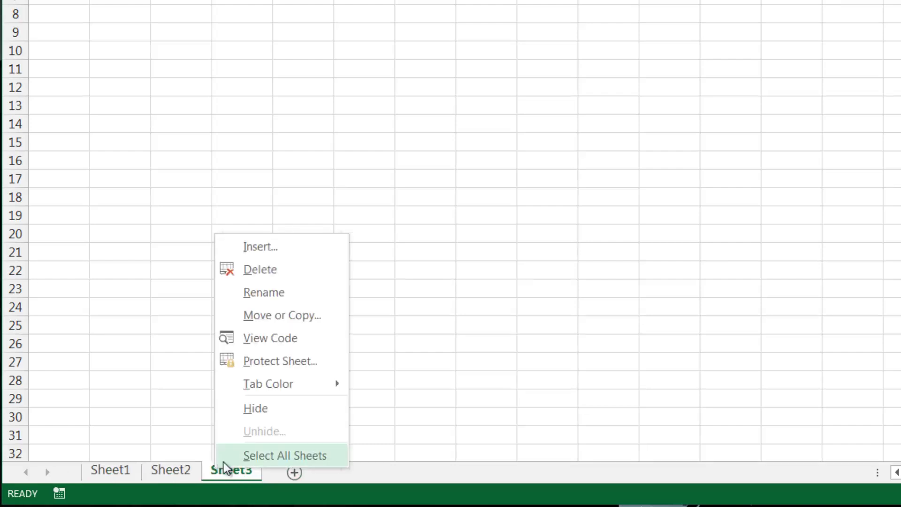
{"action": "left_click", "coordinate": [294, 271]}
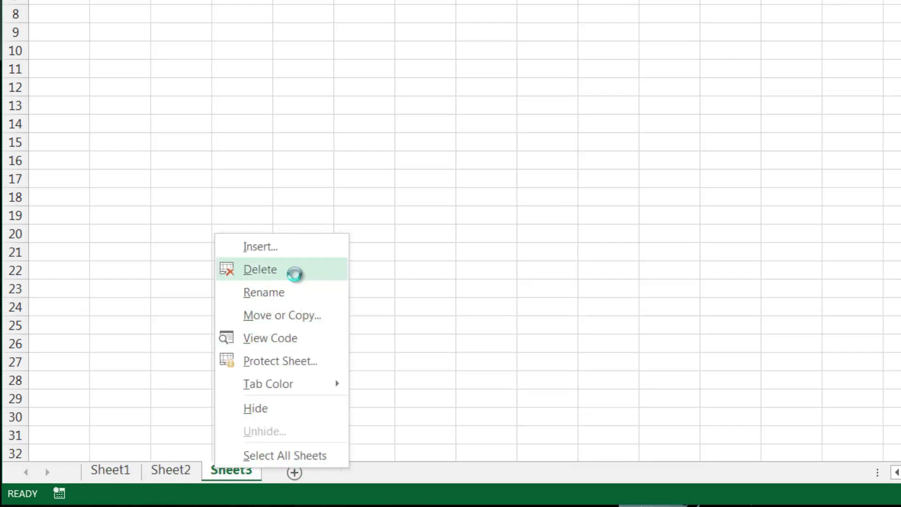
{"action": "right_click", "coordinate": [175, 471]}
{"action": "left_click", "coordinate": [251, 269]}
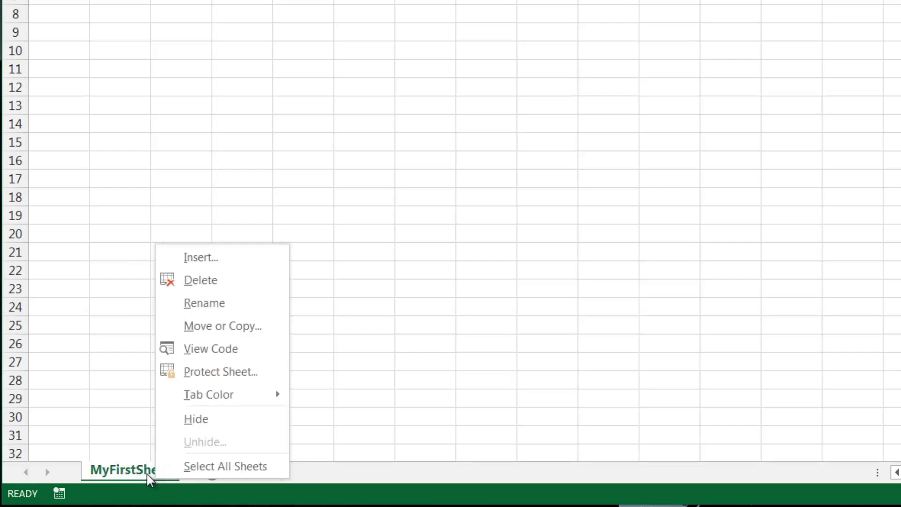
{"action": "mouse_move", "coordinate": [221, 394]}
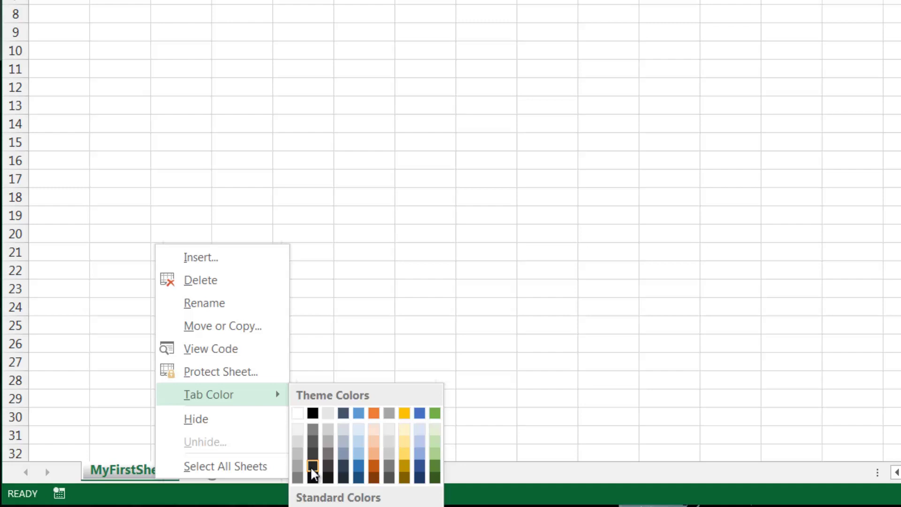
{"action": "left_click", "coordinate": [435, 470]}
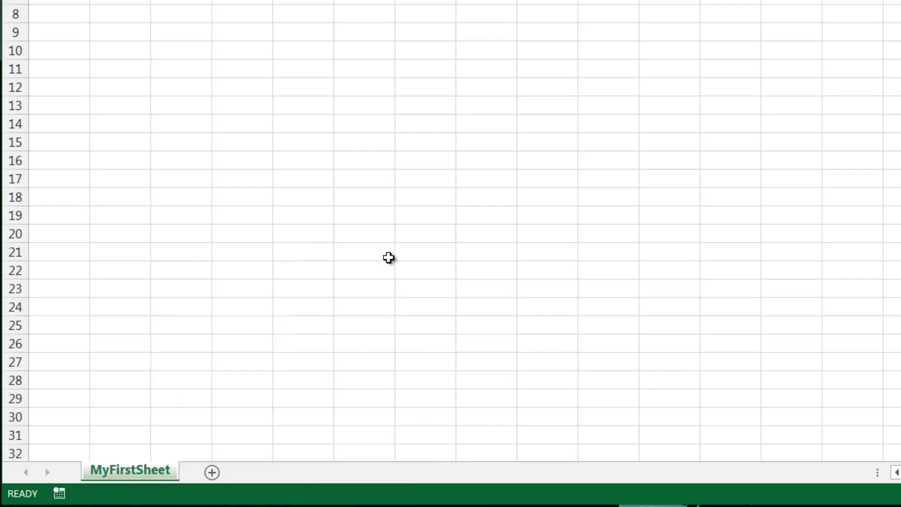
{"action": "left_click", "coordinate": [388, 258]}
{"action": "left_click", "coordinate": [205, 381]}
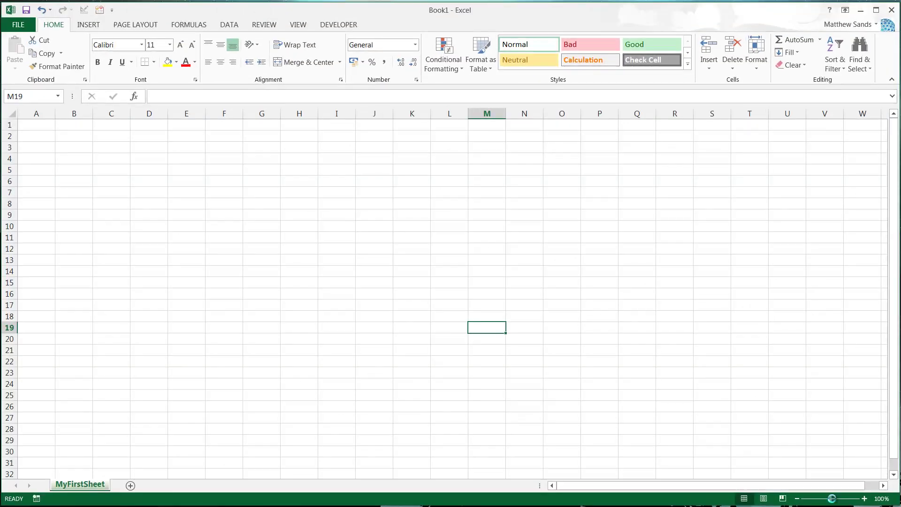
{"action": "mouse_move", "coordinate": [832, 499]}
{"action": "left_mouse_down"}
{"action": "mouse_move", "coordinate": [843, 499]}
{"action": "mouse_move", "coordinate": [814, 498]}
{"action": "mouse_move", "coordinate": [831, 501]}
{"action": "left_mouse_up"}
{"action": "left_click", "coordinate": [783, 498]}
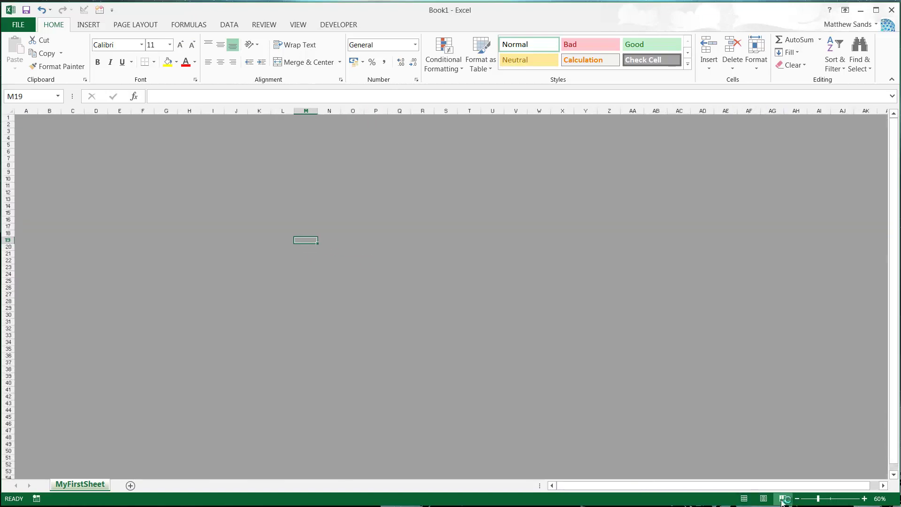
{"action": "left_click", "coordinate": [763, 499]}
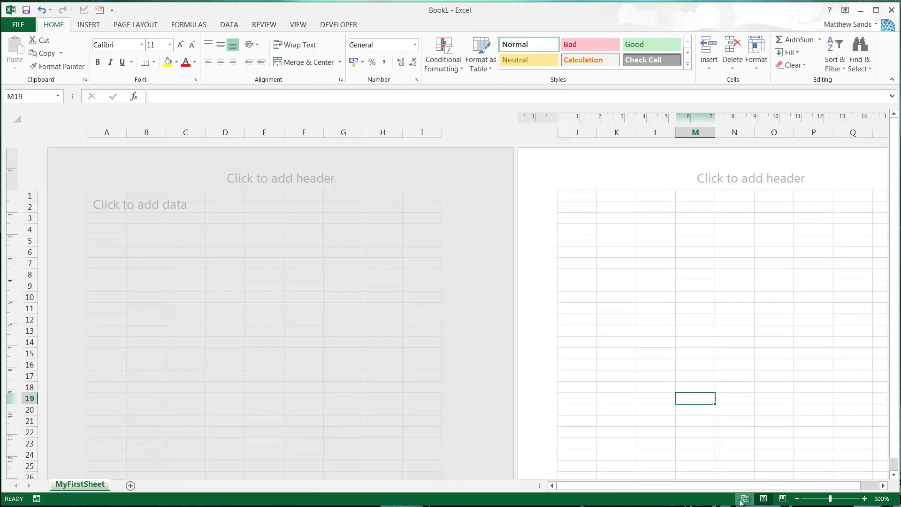
{"action": "left_click", "coordinate": [743, 499]}
{"action": "left_click", "coordinate": [119, 152]}
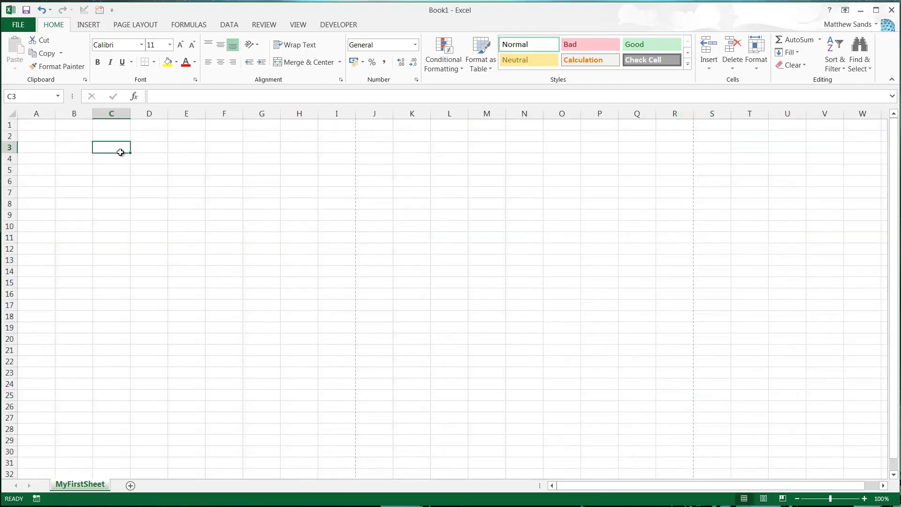
{"action": "left_click", "coordinate": [35, 124]}
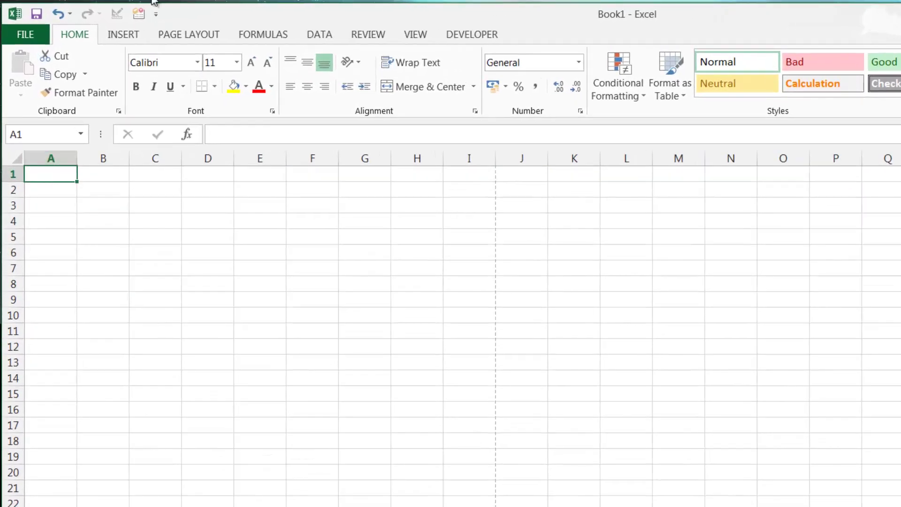
Step: Enter the numbers 1, 2, 3, 4 and 5 in A1:A5
{"action": "type", "text": "1"}
{"action": "key", "text": "Return"}
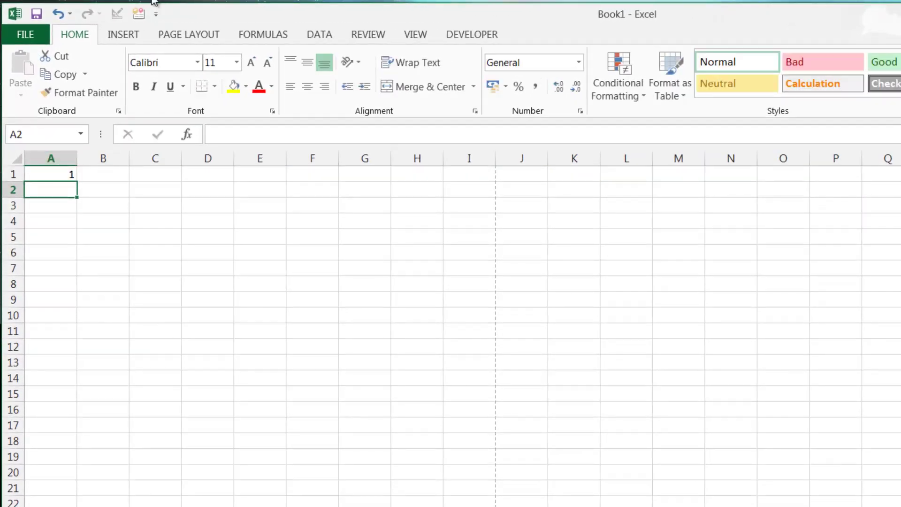
{"action": "type", "text": "2"}
{"action": "key", "text": "Return"}
{"action": "type", "text": "3"}
{"action": "key", "text": "Return"}
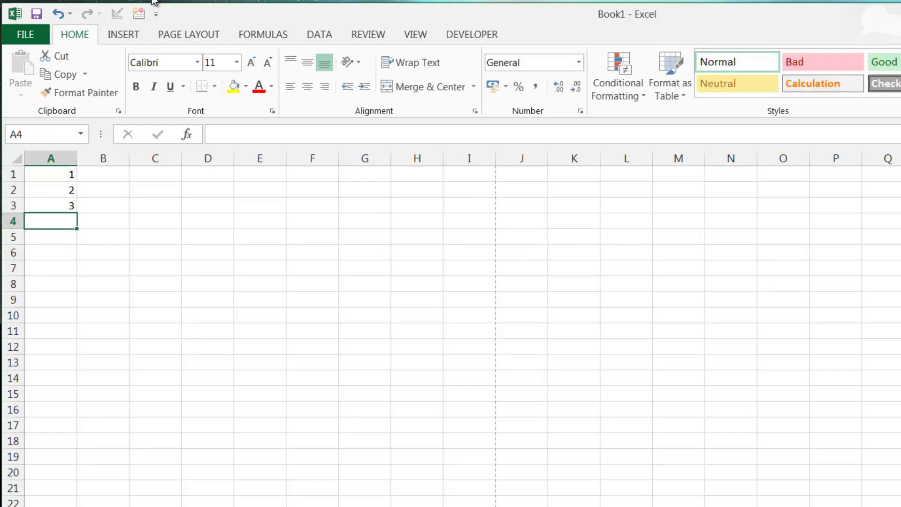
{"action": "type", "text": "4"}
{"action": "key", "text": "Return"}
{"action": "type", "text": "5"}
{"action": "key", "text": "Return"}
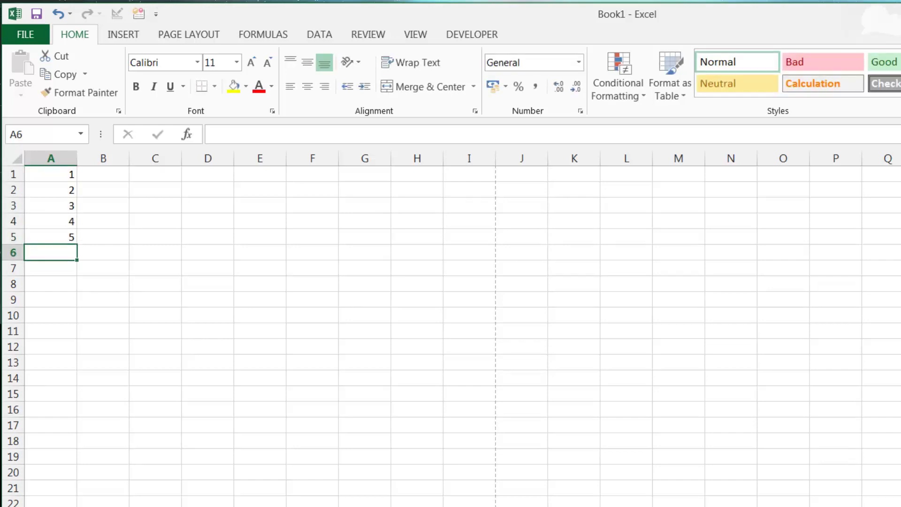
Step: Extend the 1–5 series down column A to reach 20 in A20
{"action": "left_click_drag", "start_coordinate": [60, 174], "coordinate": [70, 238]}
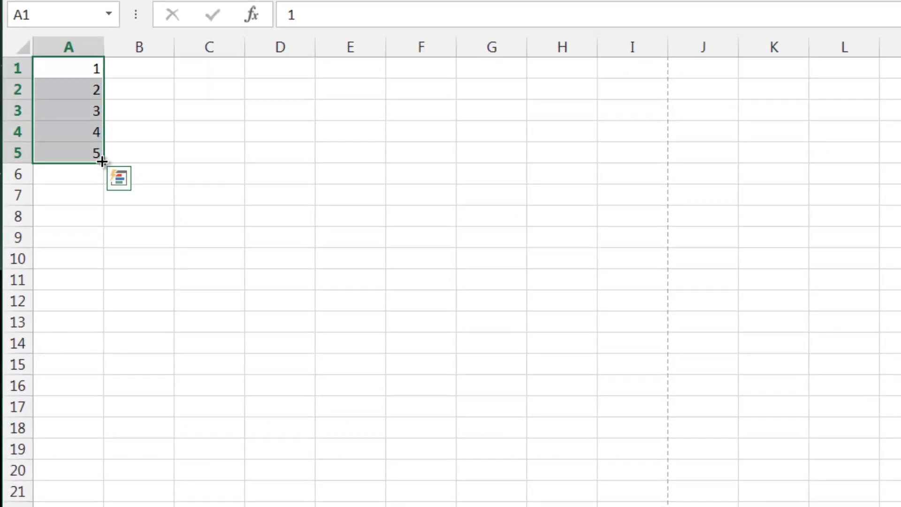
{"action": "left_click_drag", "start_coordinate": [102, 161], "coordinate": [99, 476]}
{"action": "left_click_drag", "start_coordinate": [72, 70], "coordinate": [93, 70]}
Step: Enter January in B1 and fill month names down to August in B20
{"action": "left_click", "coordinate": [168, 72]}
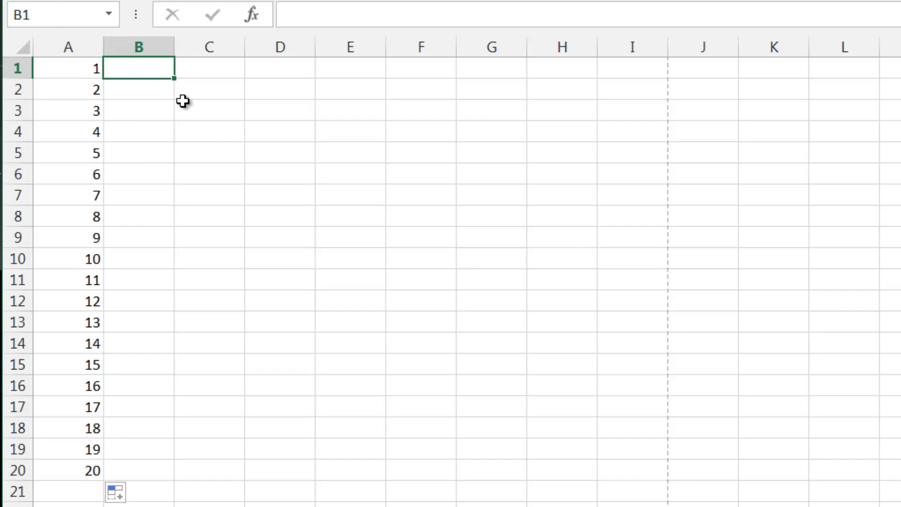
{"action": "type", "text": "January"}
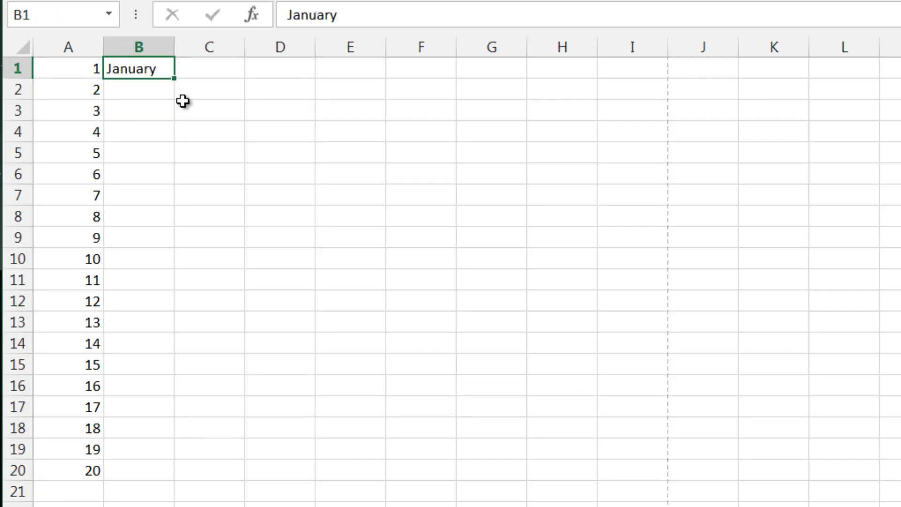
{"action": "key", "text": "Return"}
{"action": "left_click", "coordinate": [159, 75]}
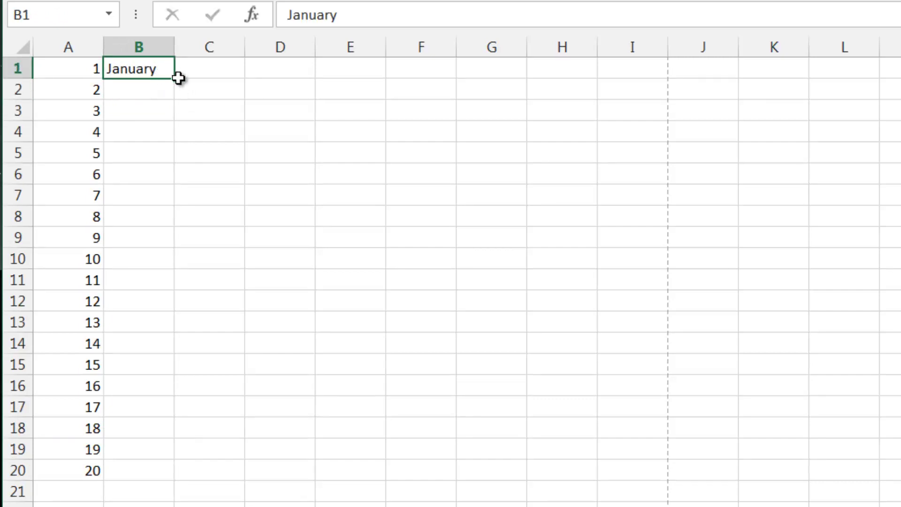
{"action": "left_click_drag", "start_coordinate": [176, 80], "coordinate": [159, 306]}
{"action": "left_click", "coordinate": [135, 322]}
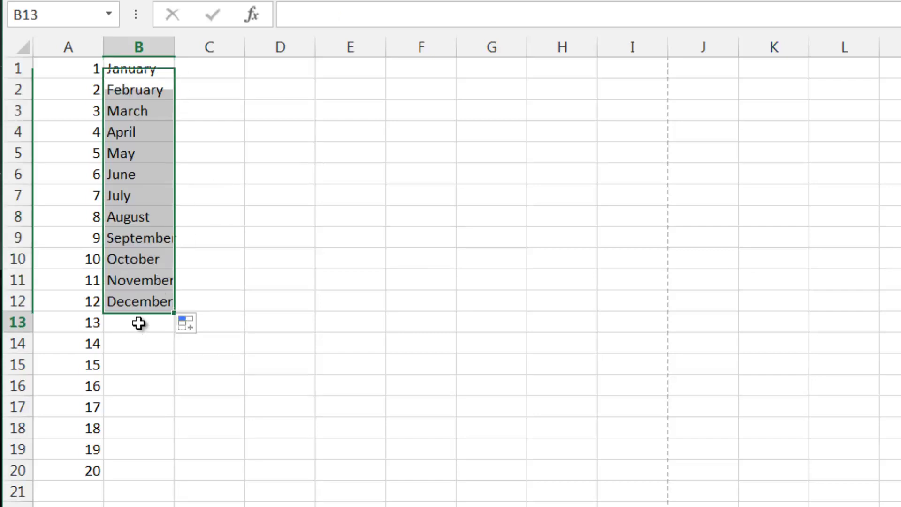
{"action": "left_click", "coordinate": [168, 306]}
{"action": "left_click_drag", "start_coordinate": [175, 315], "coordinate": [177, 477]}
Step: Enter the date 02/07/2014 in C1 and widen column C to fit it
{"action": "left_click", "coordinate": [180, 375]}
{"action": "left_click", "coordinate": [143, 307]}
{"action": "left_click", "coordinate": [209, 70]}
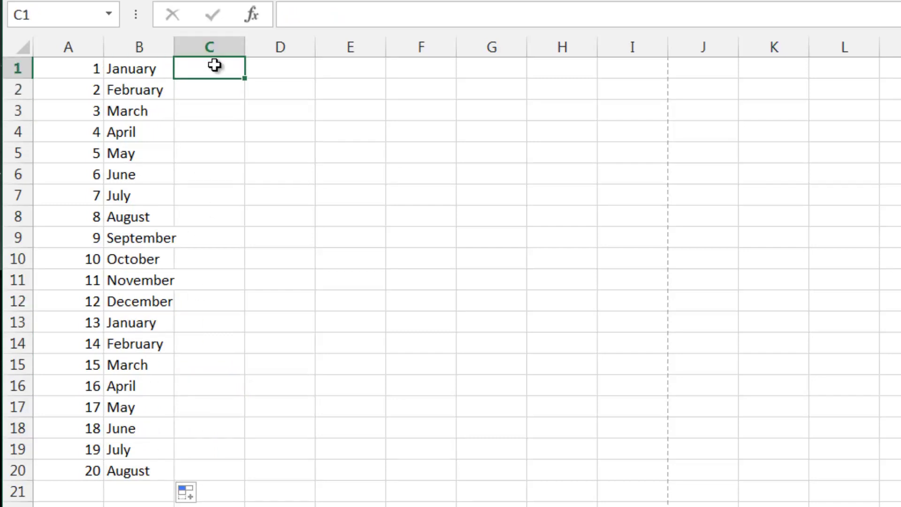
{"action": "type", "text": "02/07/2014"}
{"action": "key", "text": "Return"}
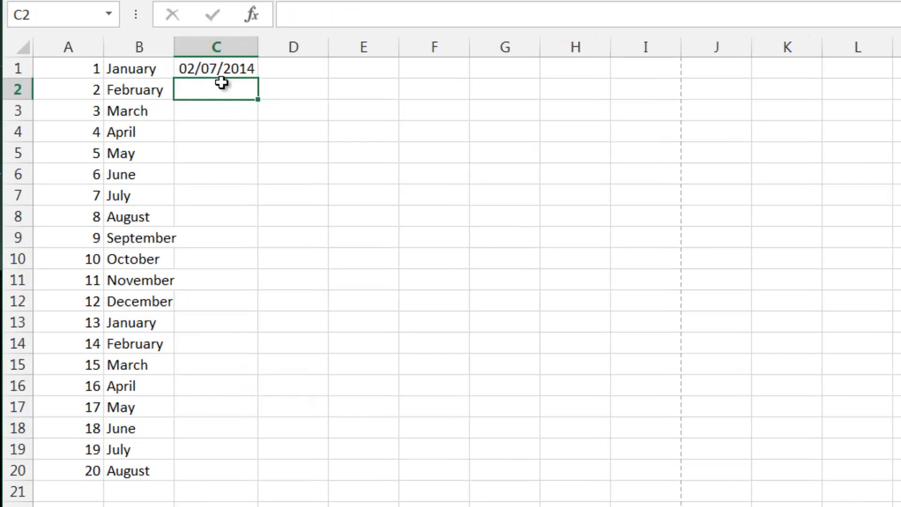
{"action": "key", "text": "Up"}
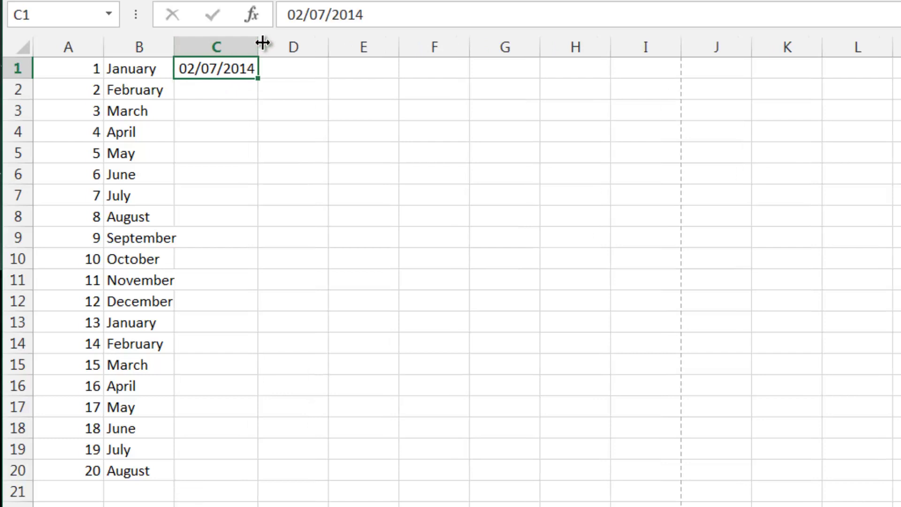
{"action": "left_click_drag", "start_coordinate": [260, 46], "coordinate": [283, 46]}
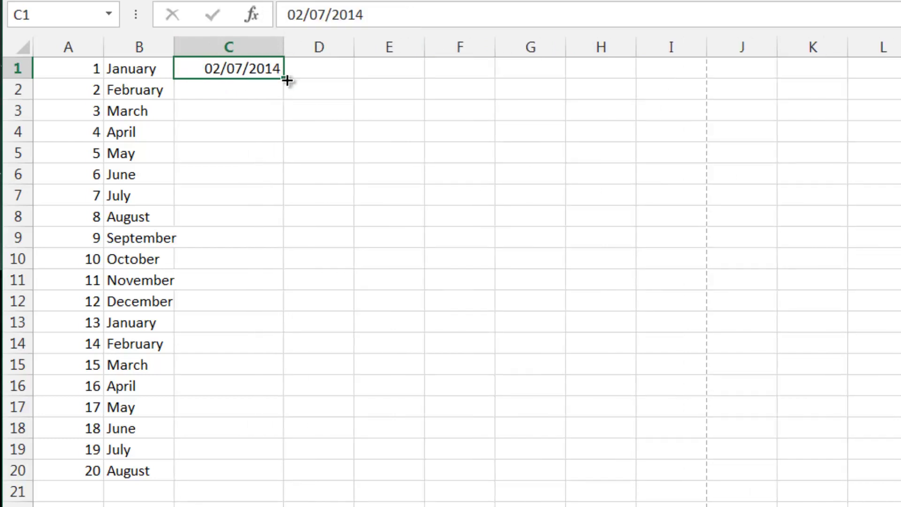
Step: Fill the dates down column C to 21/07/2014 in C20
{"action": "left_click_drag", "start_coordinate": [287, 81], "coordinate": [281, 477]}
{"action": "left_click", "coordinate": [223, 90]}
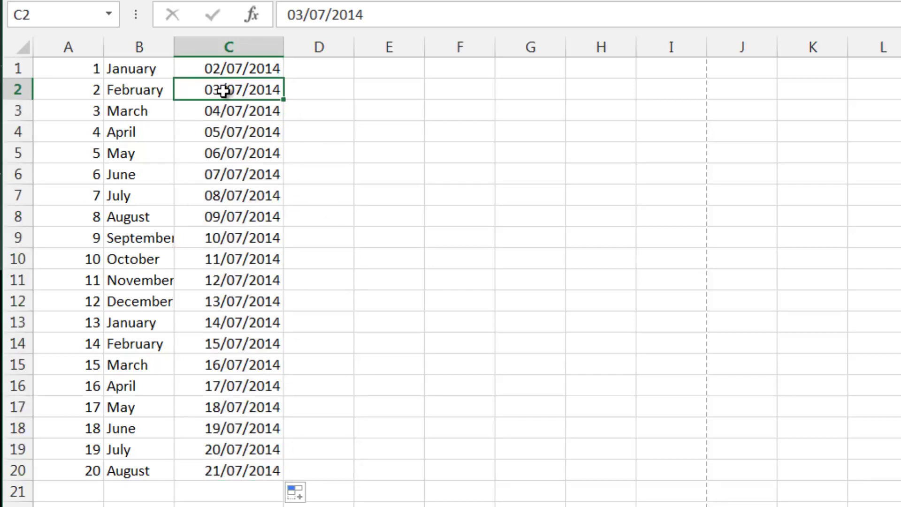
{"action": "left_click_drag", "start_coordinate": [226, 467], "coordinate": [249, 81]}
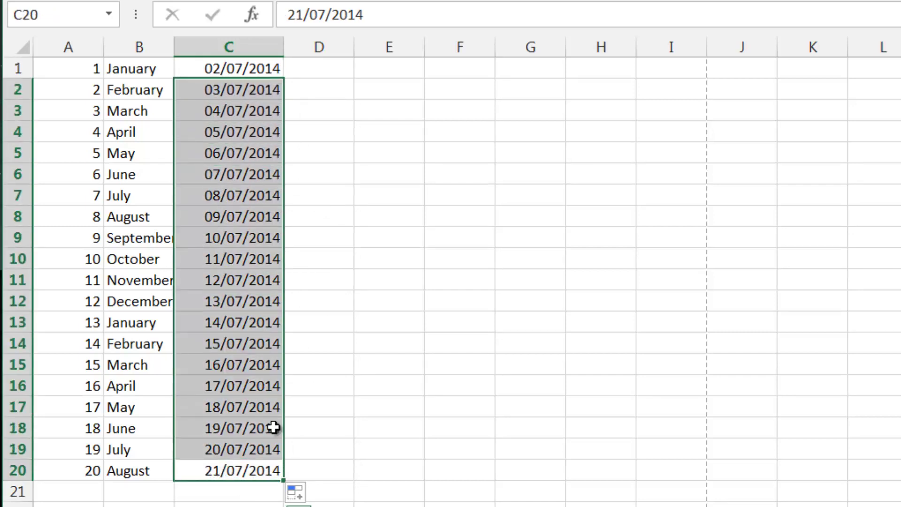
Step: Click through cells in columns A–C to review the number, month and date series
{"action": "left_click", "coordinate": [276, 427]}
{"action": "left_click", "coordinate": [237, 87]}
{"action": "left_click", "coordinate": [240, 70]}
{"action": "left_click", "coordinate": [221, 85]}
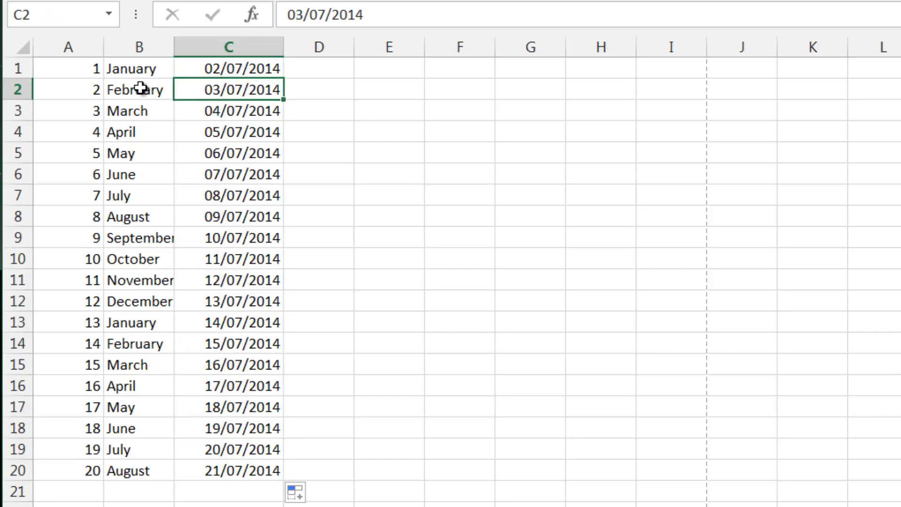
{"action": "left_click", "coordinate": [136, 89]}
{"action": "left_click", "coordinate": [80, 73]}
{"action": "left_click", "coordinate": [141, 88]}
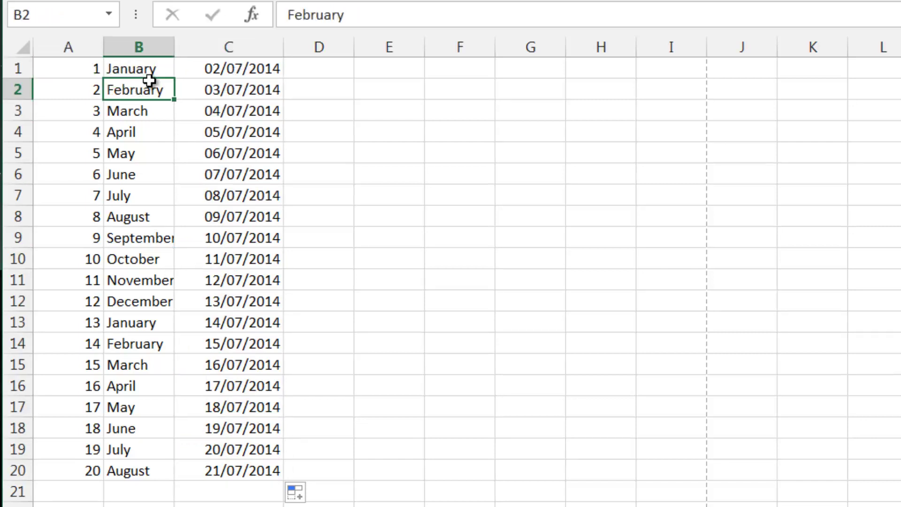
{"action": "left_click", "coordinate": [151, 49]}
{"action": "left_click", "coordinate": [193, 69]}
{"action": "left_click", "coordinate": [138, 69]}
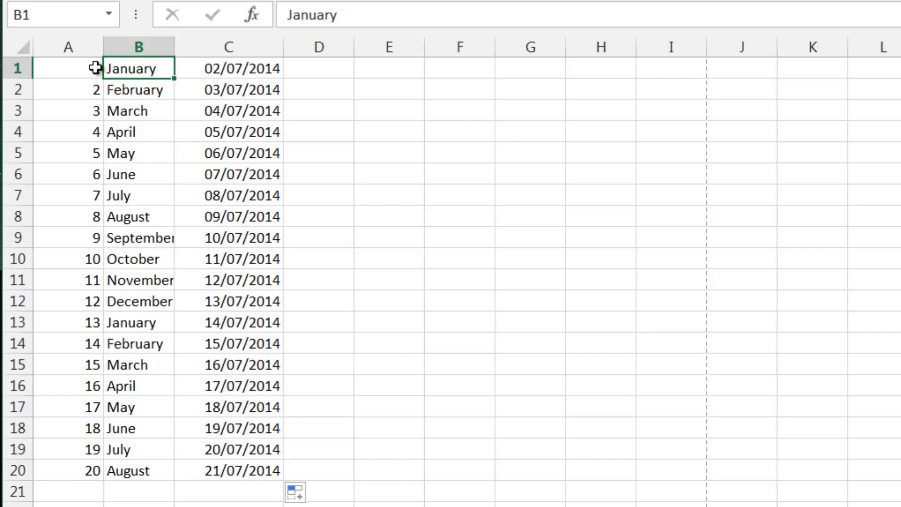
{"action": "left_click", "coordinate": [94, 68]}
{"action": "left_click", "coordinate": [201, 68]}
{"action": "left_click", "coordinate": [133, 66]}
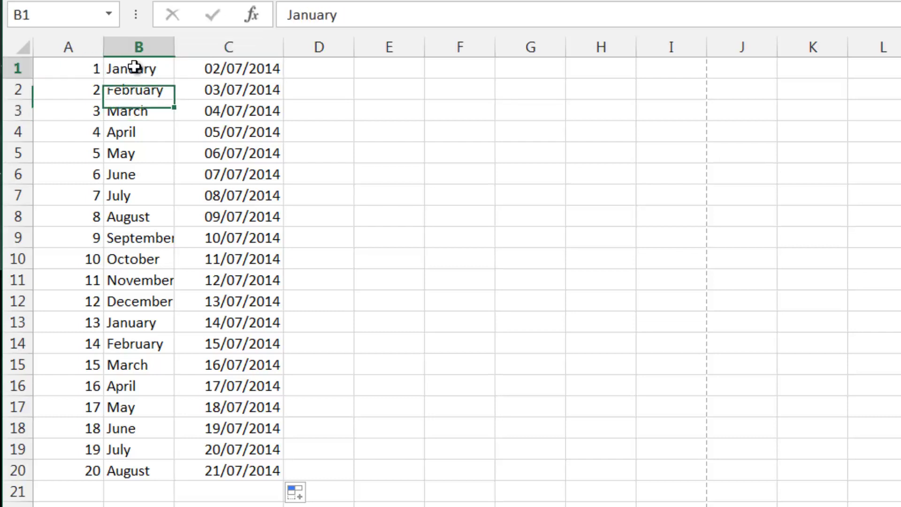
{"action": "left_click", "coordinate": [94, 69]}
{"action": "left_click", "coordinate": [206, 89]}
{"action": "left_click", "coordinate": [184, 68]}
{"action": "left_click", "coordinate": [18, 47]}
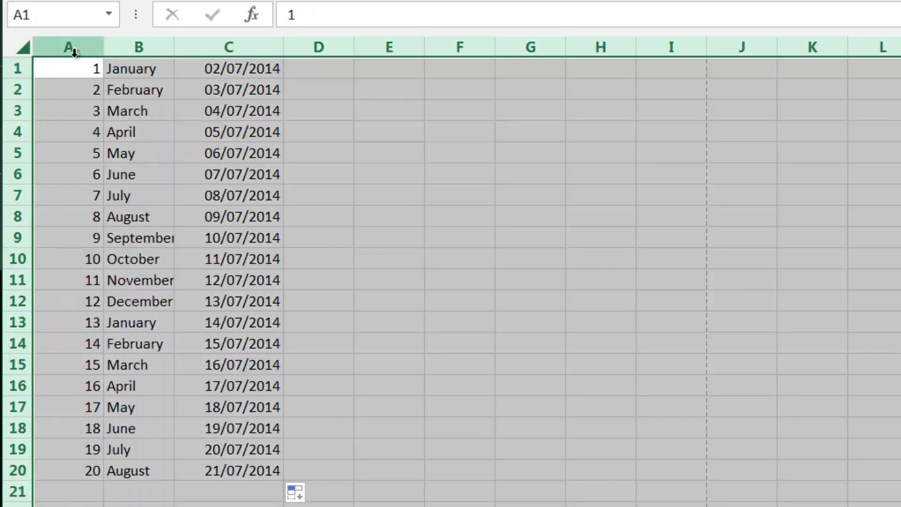
{"action": "left_click", "coordinate": [162, 69]}
{"action": "left_click", "coordinate": [65, 69]}
{"action": "left_click", "coordinate": [235, 68]}
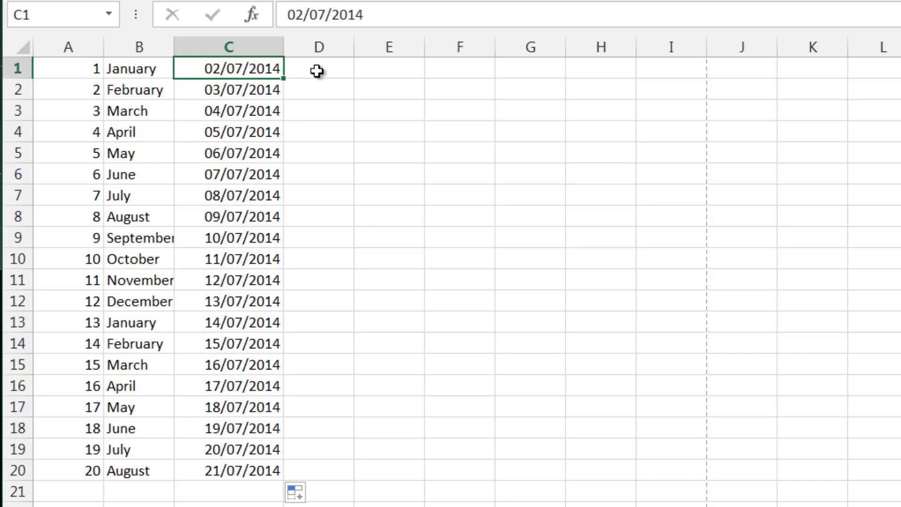
Step: Enter the formula =A1 in cell D1 through the formula bar
{"action": "left_click", "coordinate": [334, 70]}
{"action": "left_click", "coordinate": [306, 90]}
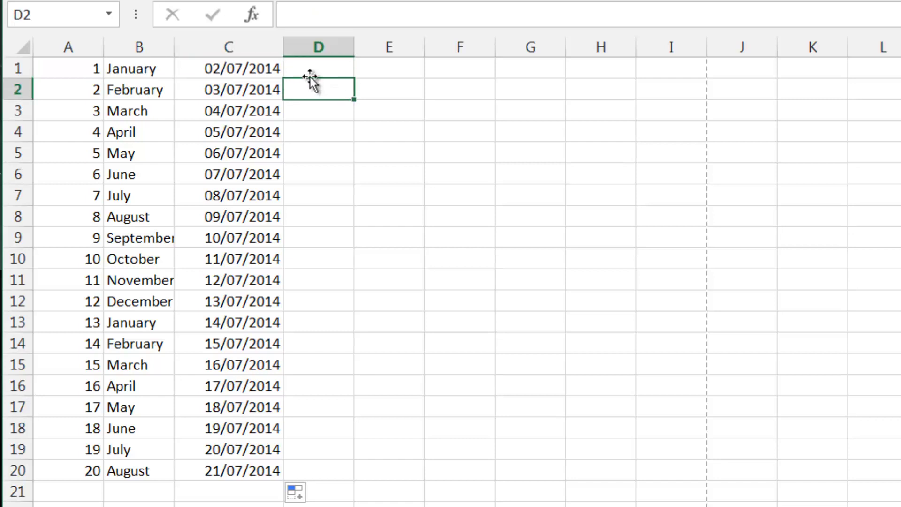
{"action": "left_click", "coordinate": [317, 67]}
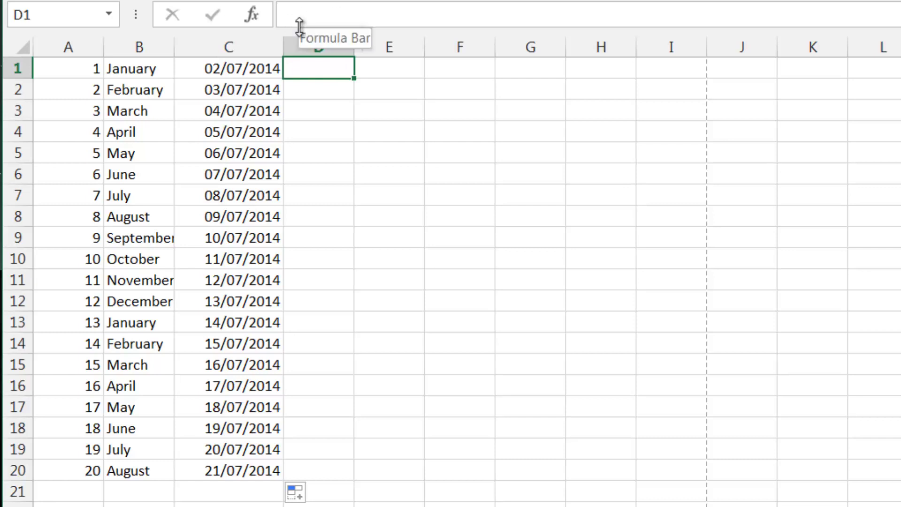
{"action": "left_click", "coordinate": [314, 13]}
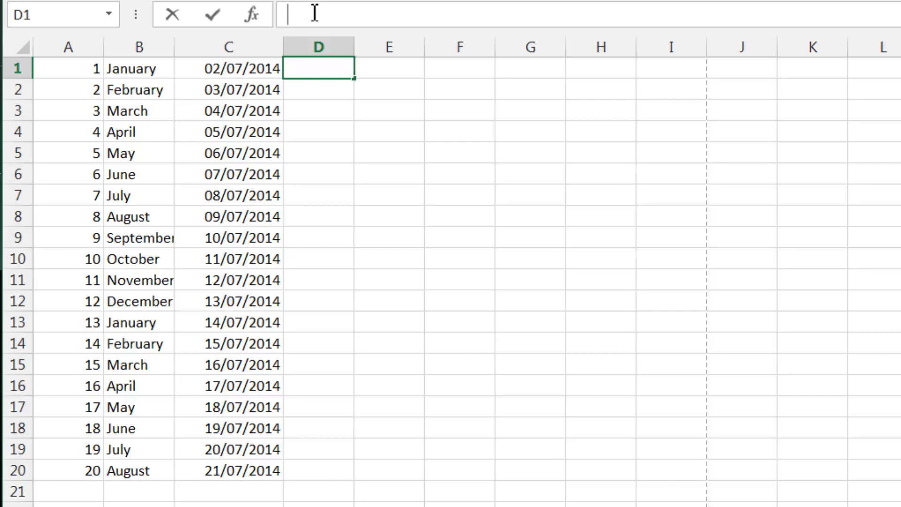
{"action": "type", "text": "="}
{"action": "type", "text": "A1"}
{"action": "key", "text": "Return"}
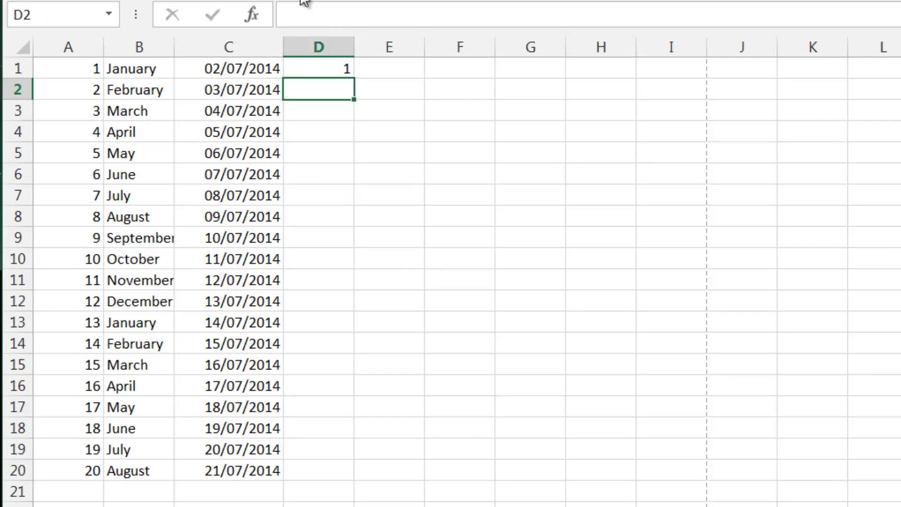
Step: Fill D1's =A1 formula down column D to row 20
{"action": "left_click", "coordinate": [332, 68]}
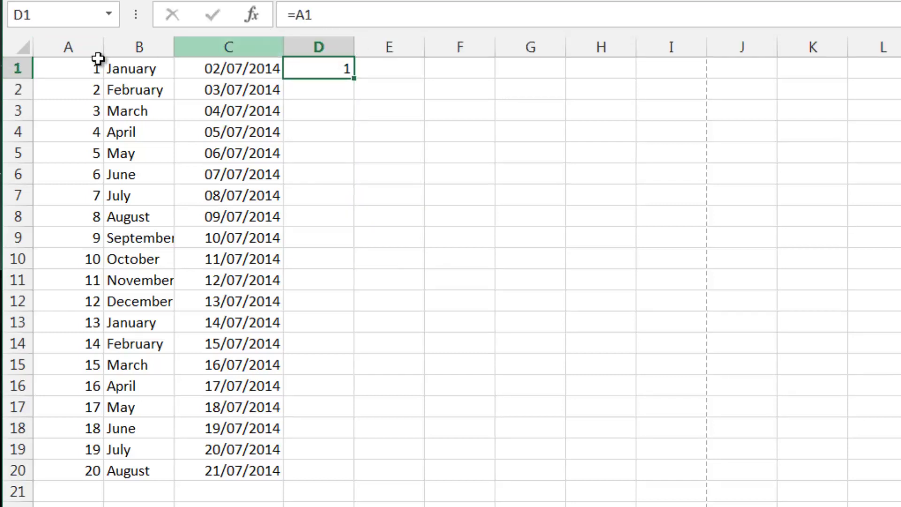
{"action": "mouse_move", "coordinate": [328, 66]}
{"action": "left_mouse_down"}
{"action": "mouse_move", "coordinate": [388, 74]}
{"action": "mouse_move", "coordinate": [326, 68]}
{"action": "left_mouse_up"}
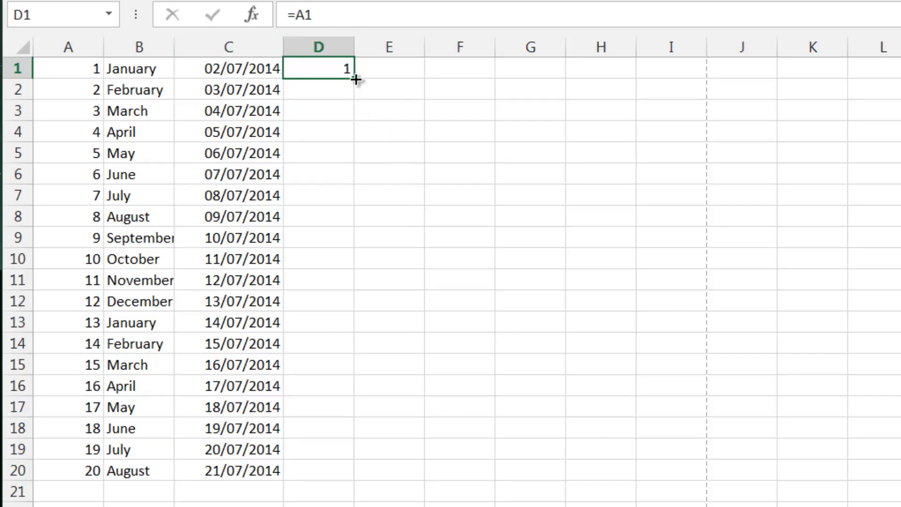
{"action": "left_click_drag", "start_coordinate": [356, 79], "coordinate": [355, 484]}
{"action": "left_click", "coordinate": [396, 309]}
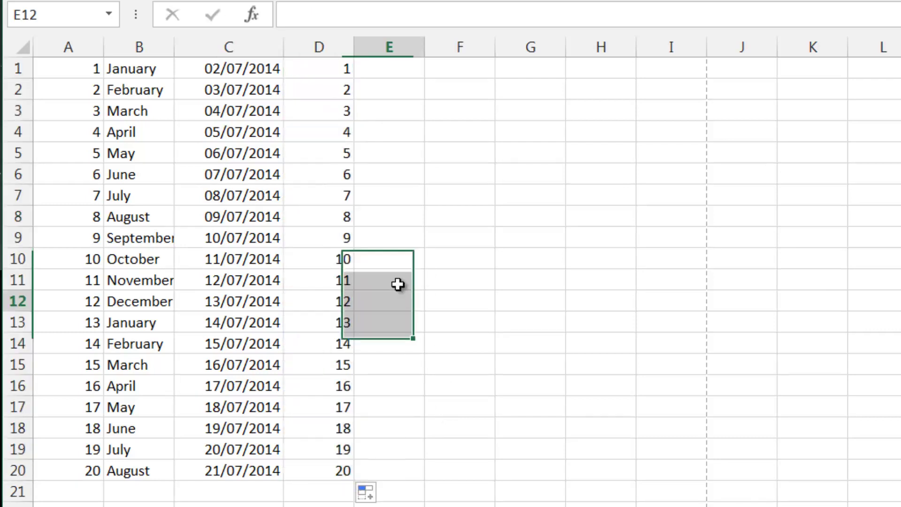
Step: Check the copied formulas in D2–D4, confirming D2 references A2
{"action": "left_click", "coordinate": [331, 92]}
{"action": "left_click", "coordinate": [328, 113]}
{"action": "key", "text": "Down"}
{"action": "key", "text": "Down"}
{"action": "key", "text": "Down"}
{"action": "key", "text": "Down"}
{"action": "key", "text": "Down"}
{"action": "key", "text": "Down"}
{"action": "key", "text": "Down"}
{"action": "key", "text": "Down"}
{"action": "key", "text": "Down"}
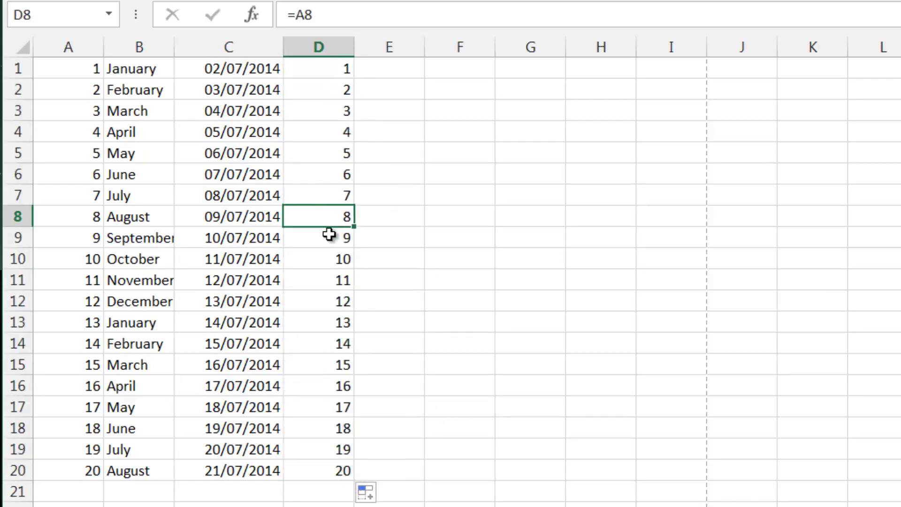
{"action": "key", "text": "ctrl+Up"}
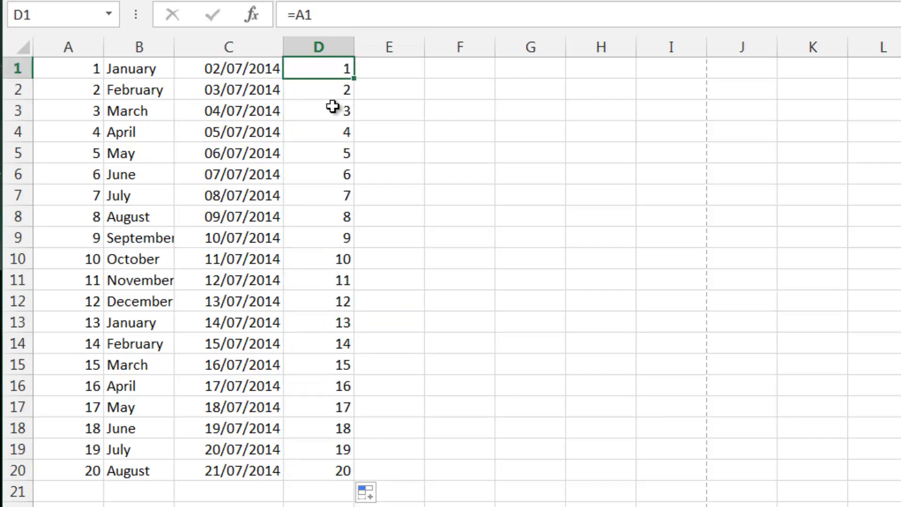
{"action": "key", "text": "Down"}
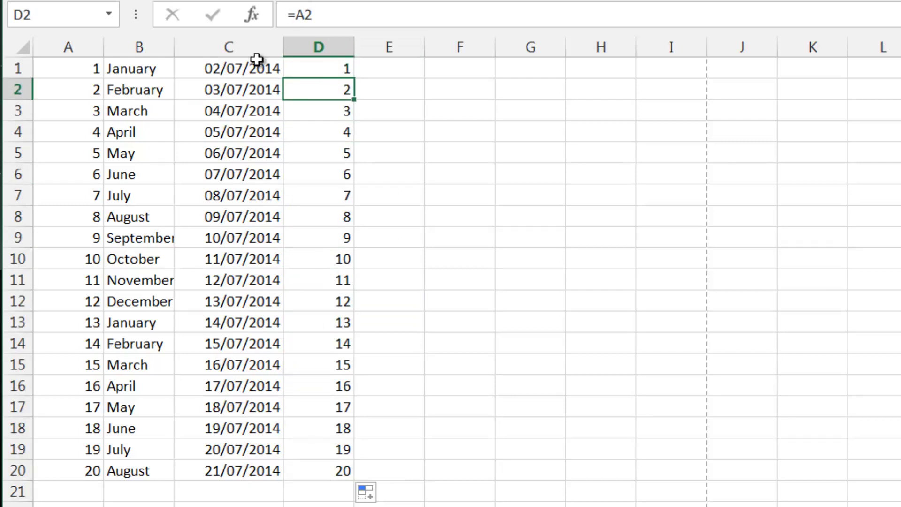
{"action": "left_click", "coordinate": [352, 15]}
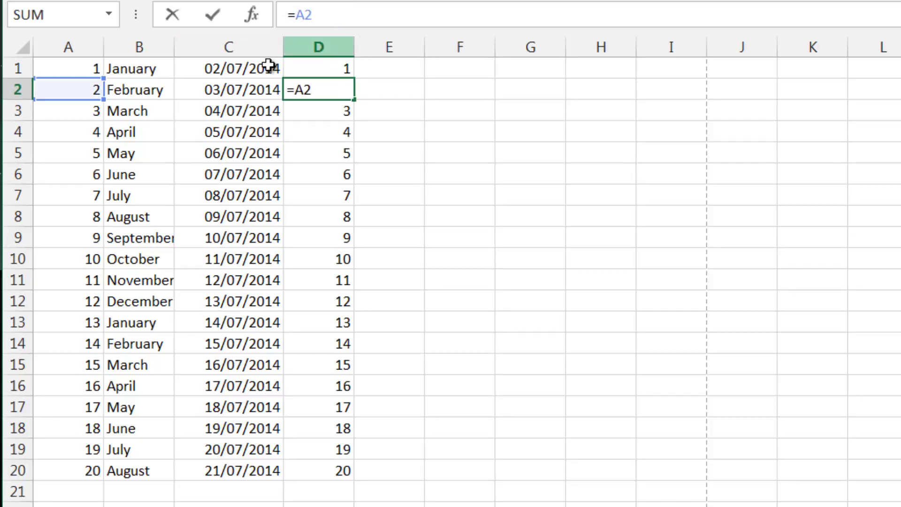
{"action": "key", "text": "Return"}
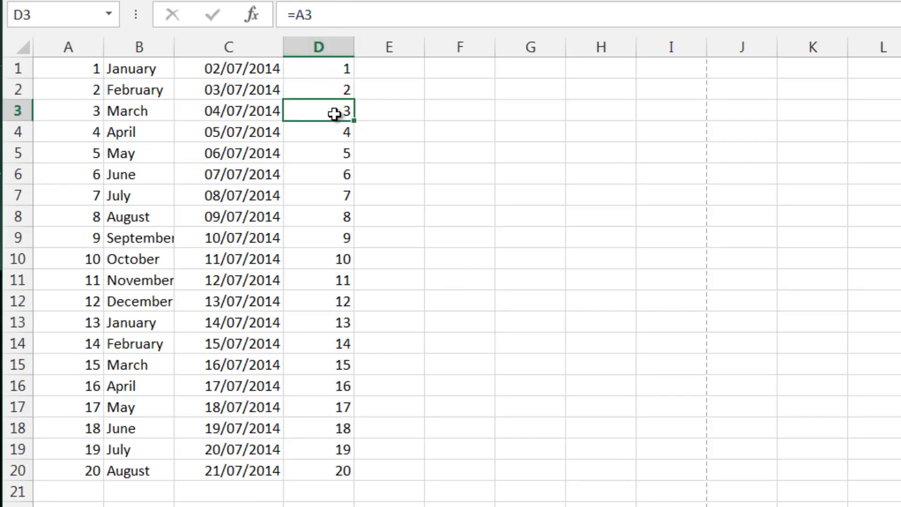
{"action": "key", "text": "Return"}
{"action": "key", "text": "Return"}
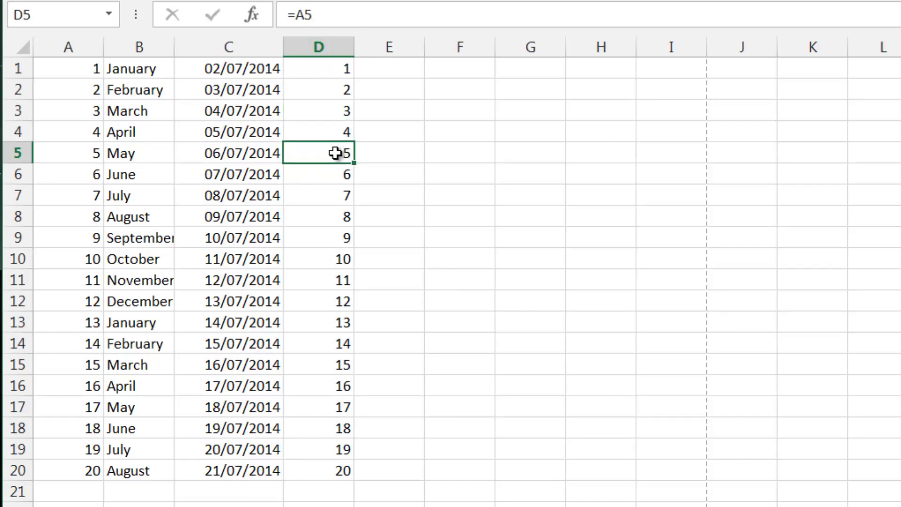
Step: Inspect D5, D6 and D7 in edit mode, leaving D7's =A7 unchanged
{"action": "key", "text": "F2"}
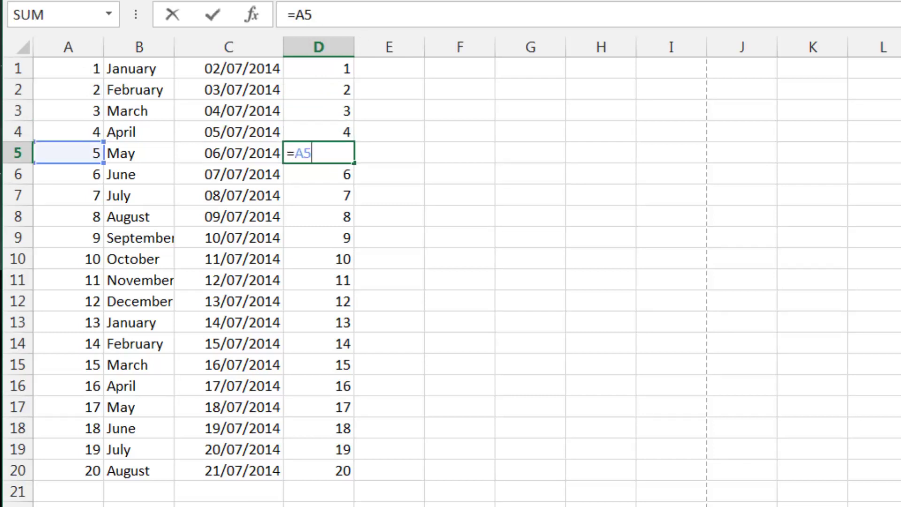
{"action": "key", "text": "Return"}
{"action": "key", "text": "F2"}
{"action": "key", "text": "Return"}
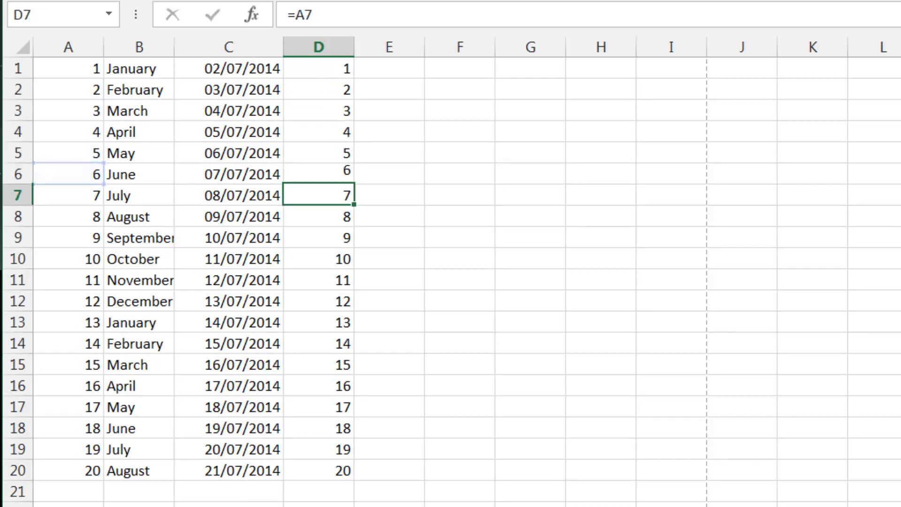
{"action": "key", "text": "F2"}
{"action": "type", "text": "\\"}
{"action": "key", "text": "BackSpace"}
{"action": "key", "text": "Return"}
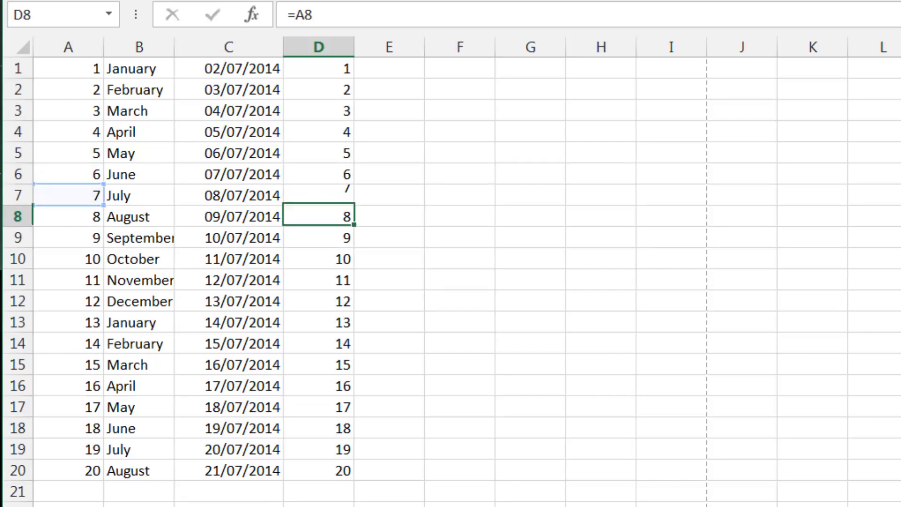
{"action": "left_click", "coordinate": [315, 85]}
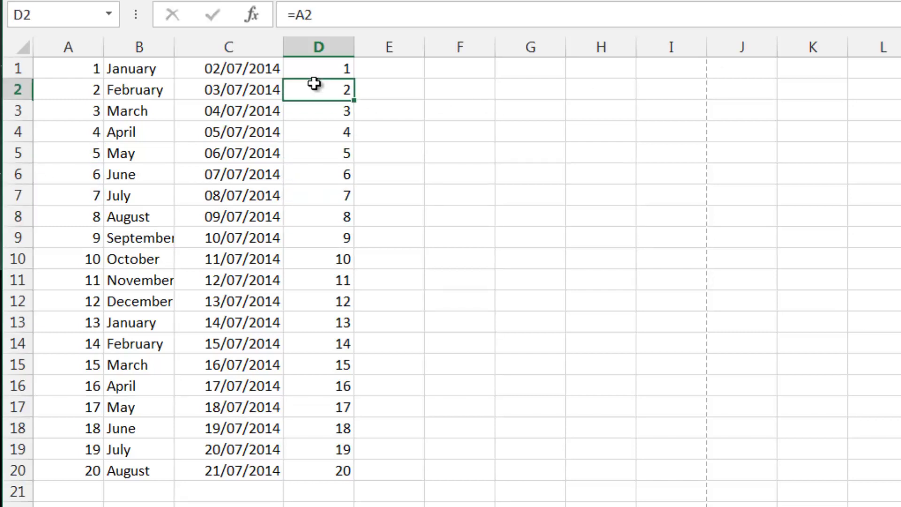
{"action": "left_click", "coordinate": [338, 118]}
{"action": "left_click", "coordinate": [337, 83]}
{"action": "left_click", "coordinate": [330, 75]}
{"action": "left_click", "coordinate": [330, 89]}
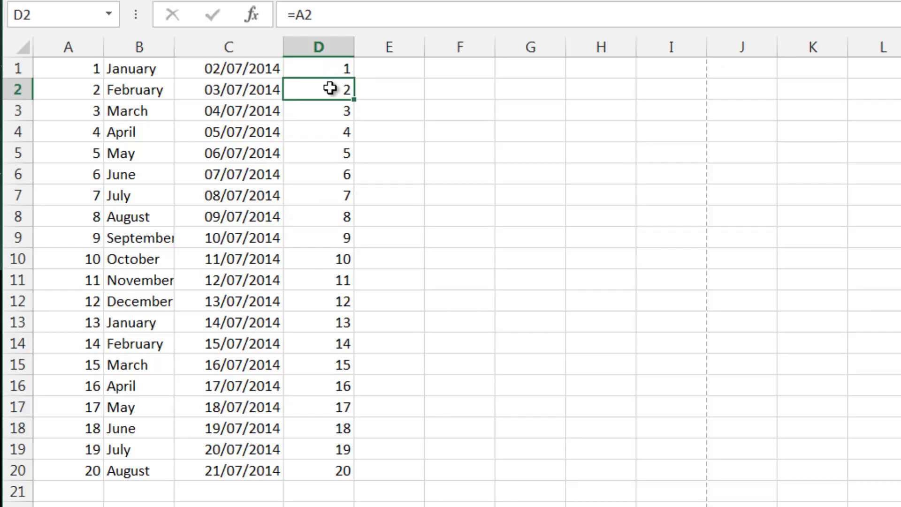
{"action": "left_click", "coordinate": [263, 91]}
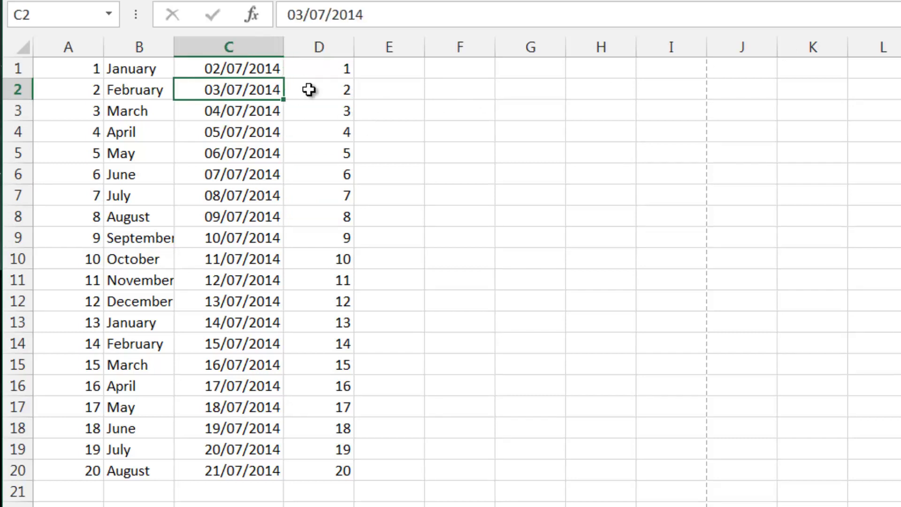
{"action": "left_click", "coordinate": [309, 90]}
{"action": "left_click", "coordinate": [324, 68]}
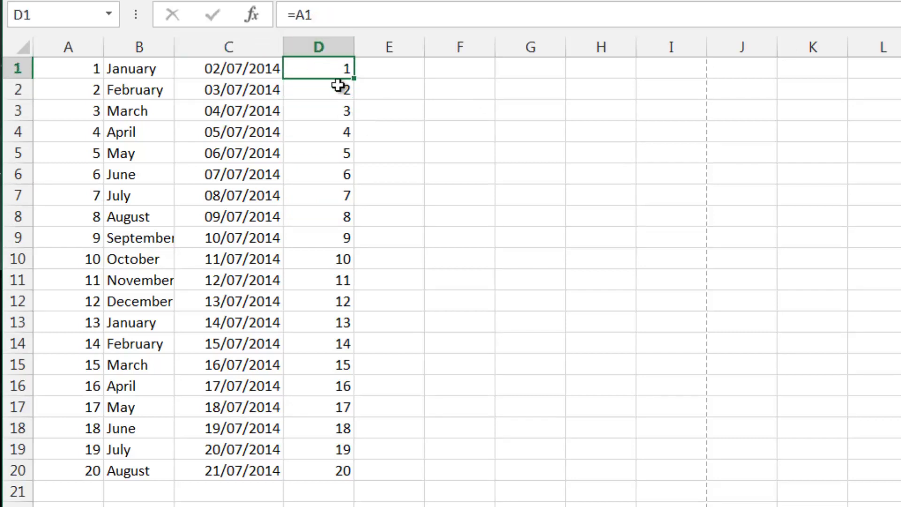
{"action": "left_click", "coordinate": [338, 86]}
{"action": "left_click", "coordinate": [333, 69]}
{"action": "left_click", "coordinate": [326, 98]}
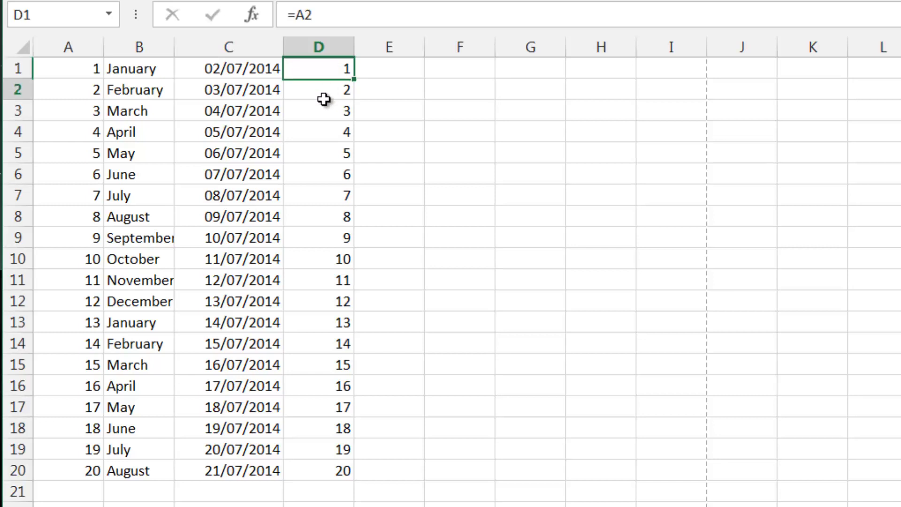
{"action": "left_click", "coordinate": [327, 67]}
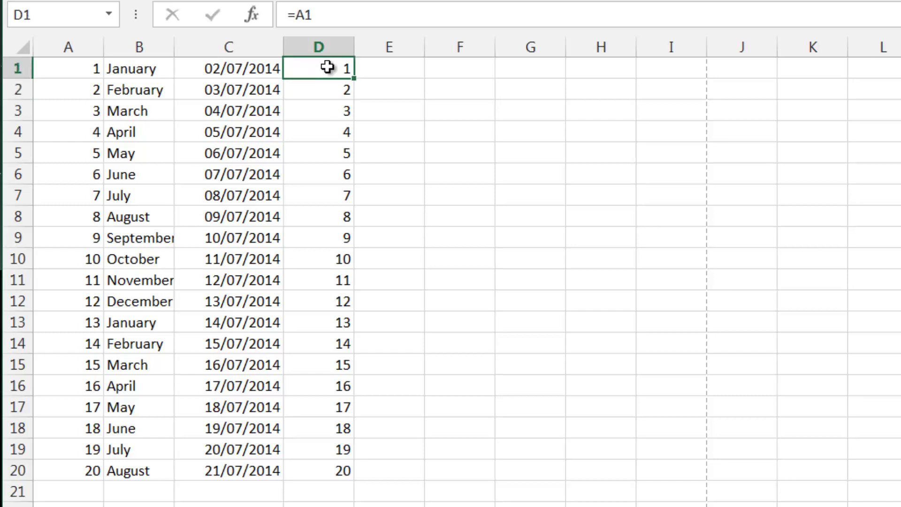
{"action": "left_click", "coordinate": [305, 86]}
{"action": "left_click", "coordinate": [319, 65]}
{"action": "left_click", "coordinate": [332, 113]}
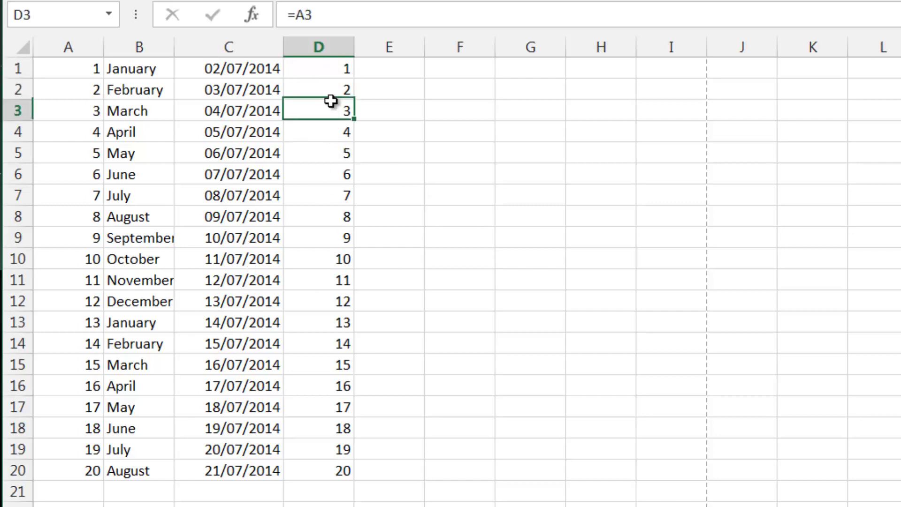
{"action": "left_click", "coordinate": [332, 89]}
{"action": "left_click", "coordinate": [331, 71]}
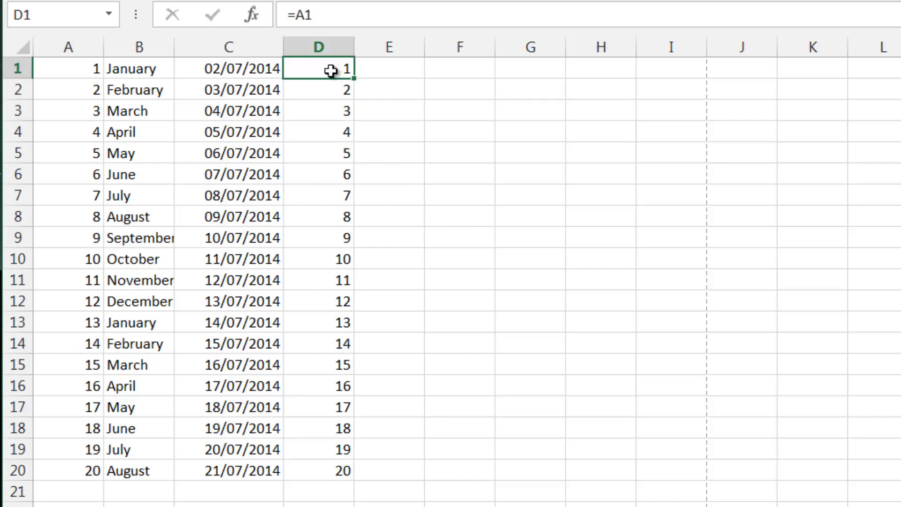
{"action": "left_click", "coordinate": [340, 93]}
{"action": "left_click", "coordinate": [333, 68]}
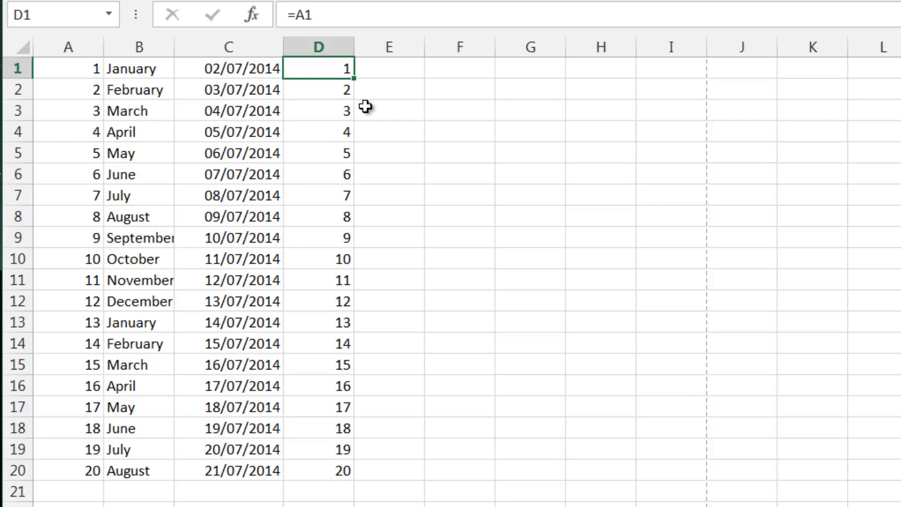